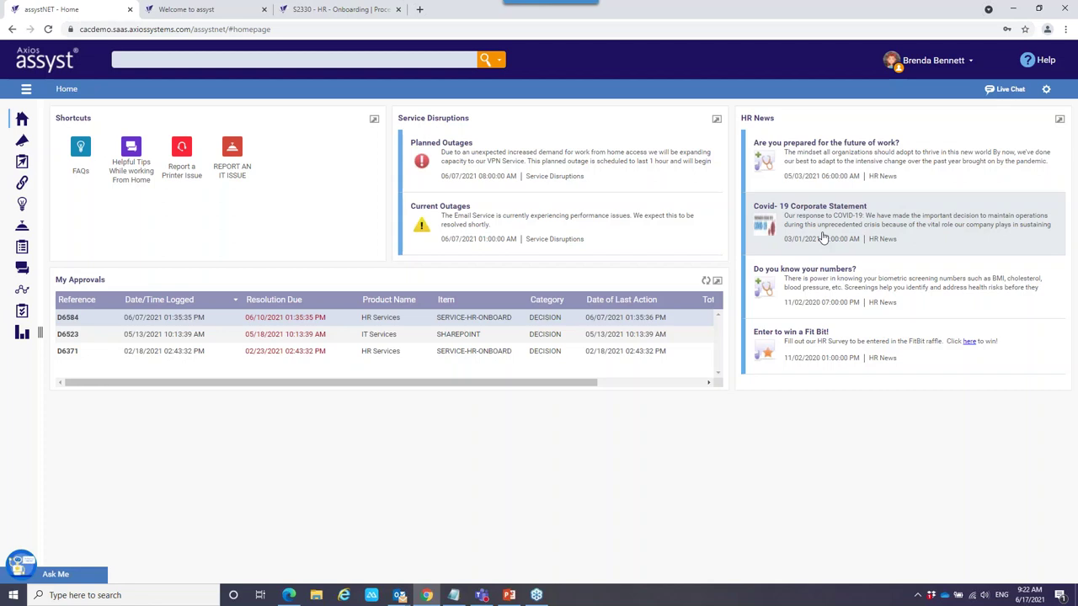
click(246, 357)
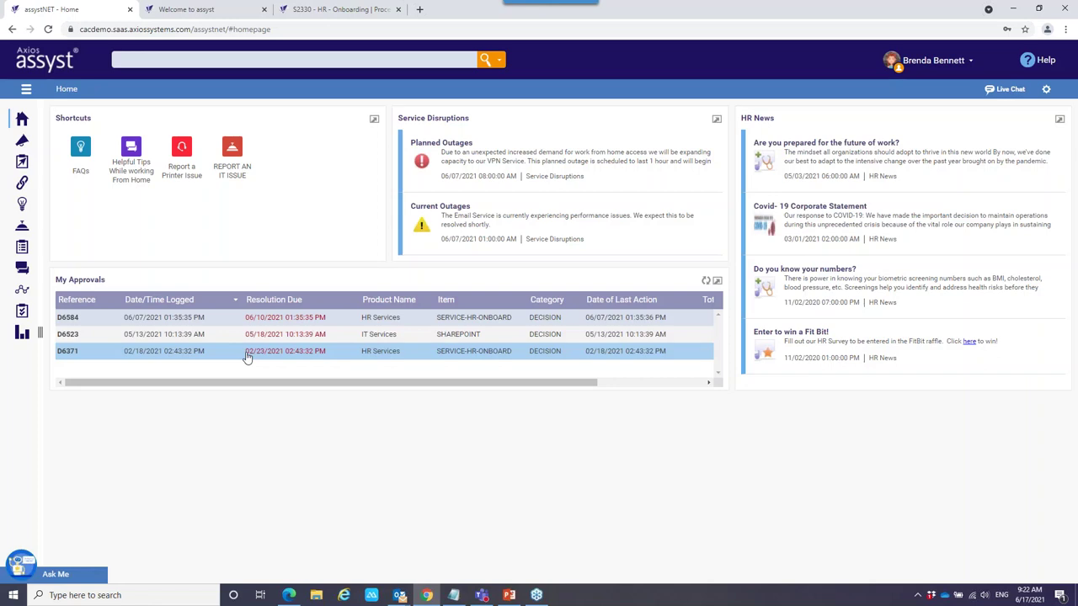
click(160, 59)
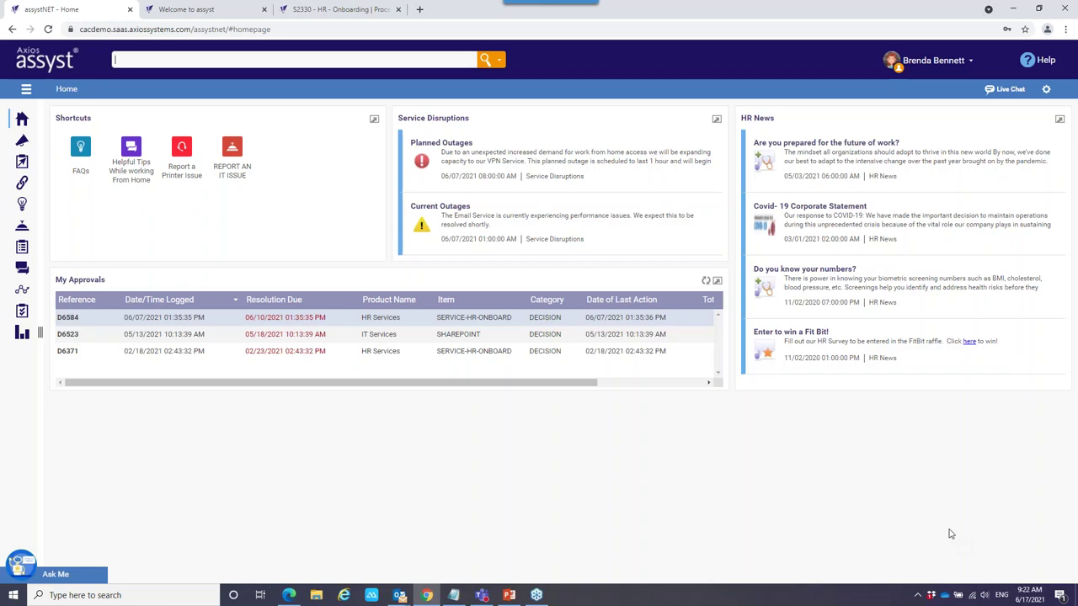
Expand the sidebar labels and go to the FAQs page through Application Links.
click(26, 90)
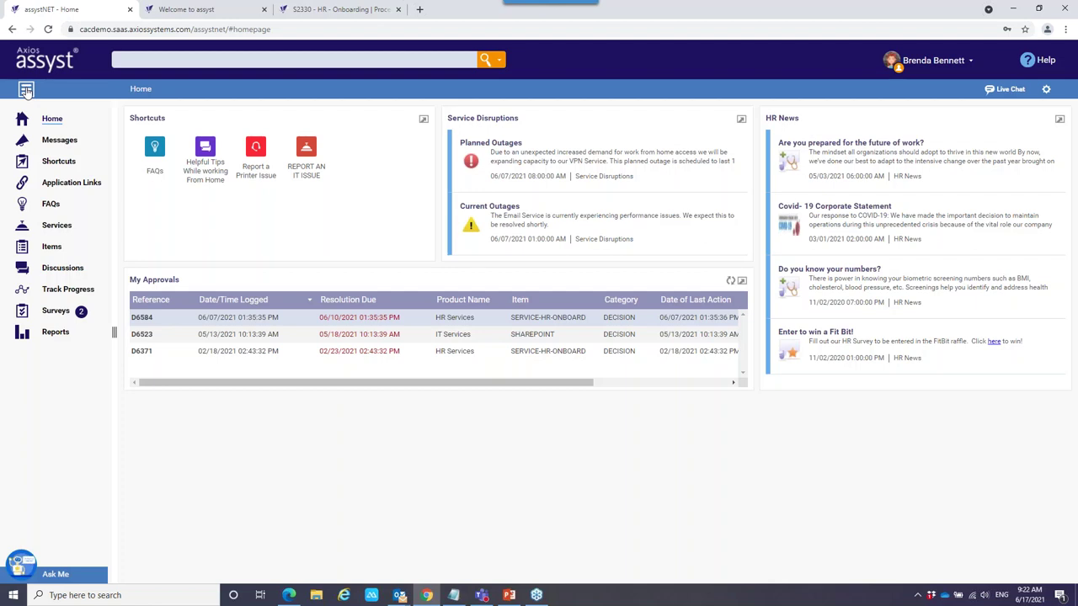
click(70, 186)
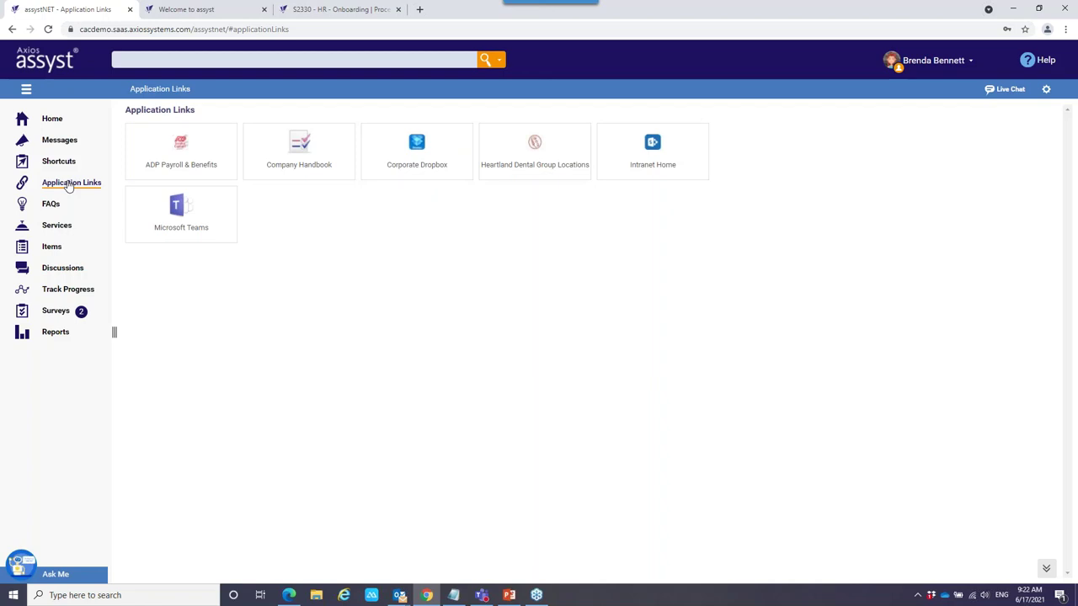
click(50, 206)
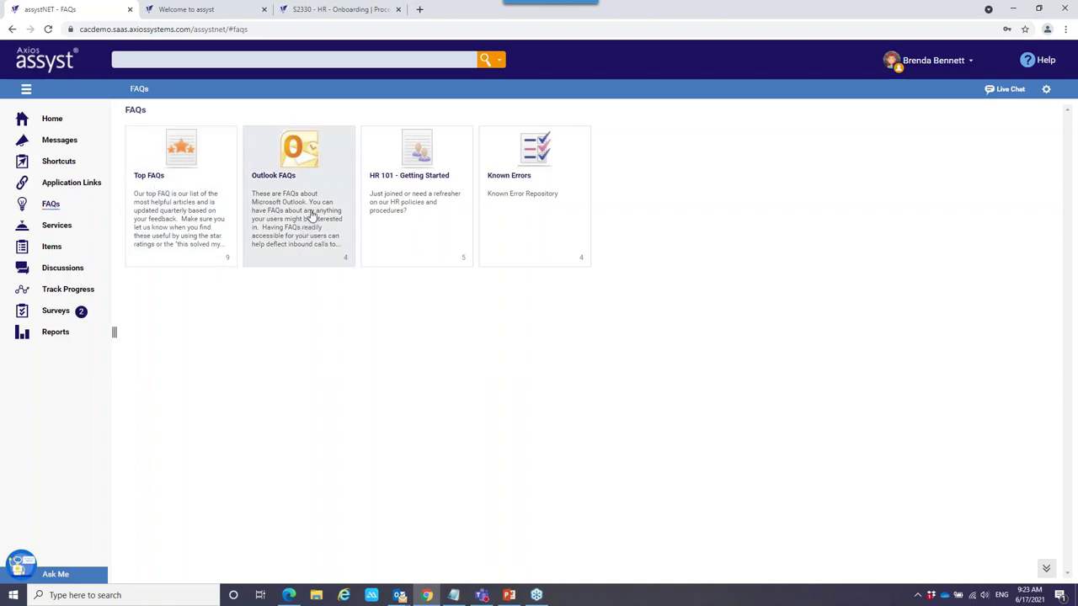
View the HR 101 - Getting Started FAQs, then go to the Services catalogue.
click(402, 213)
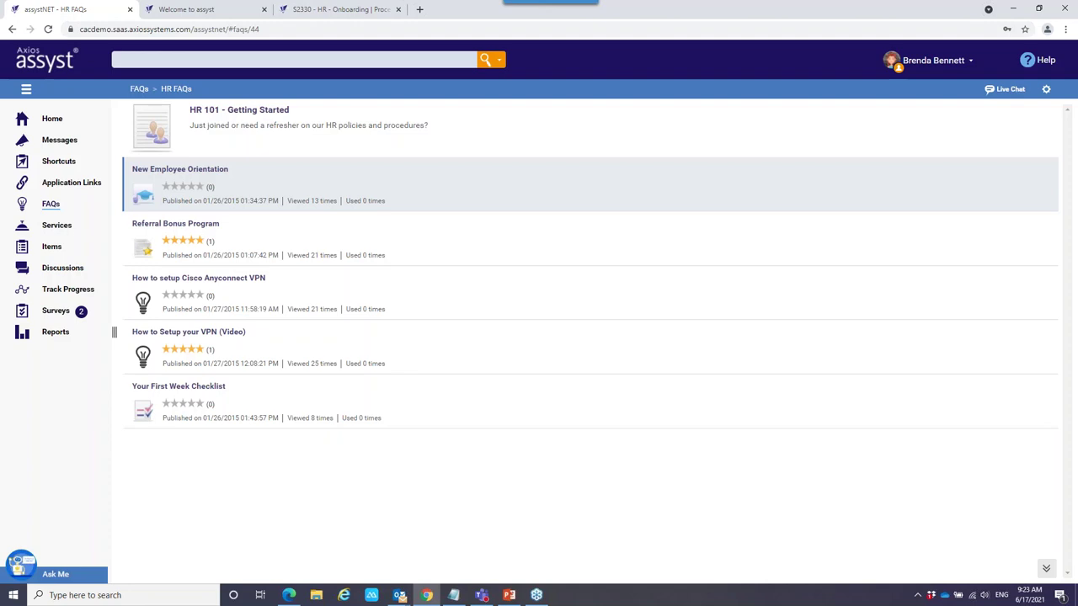
click(59, 226)
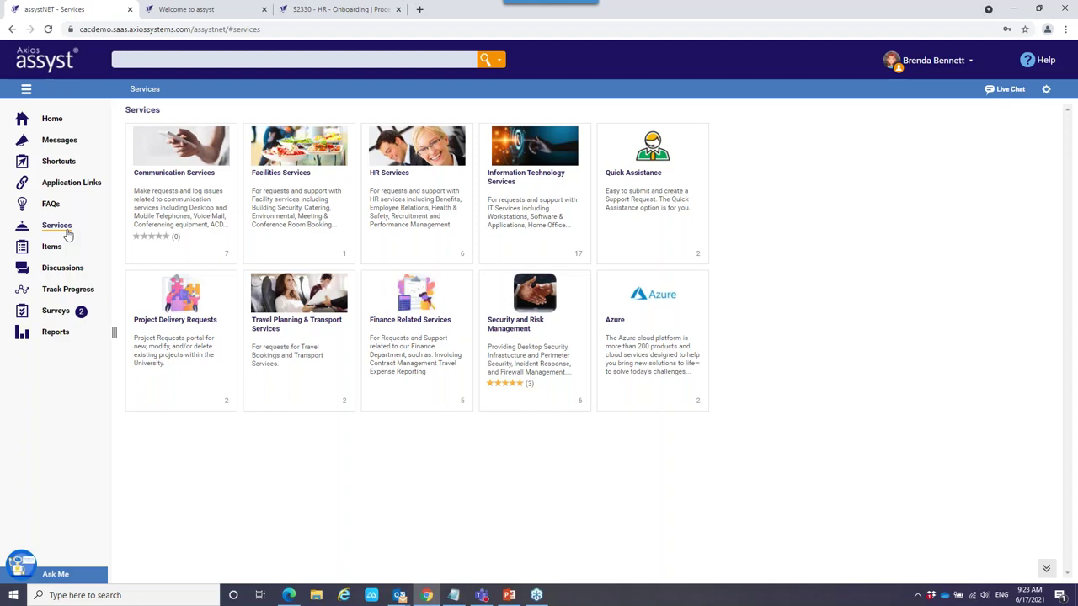
Select the PRINT-MF-05 item under Items, then go to the Discussions page.
click(52, 247)
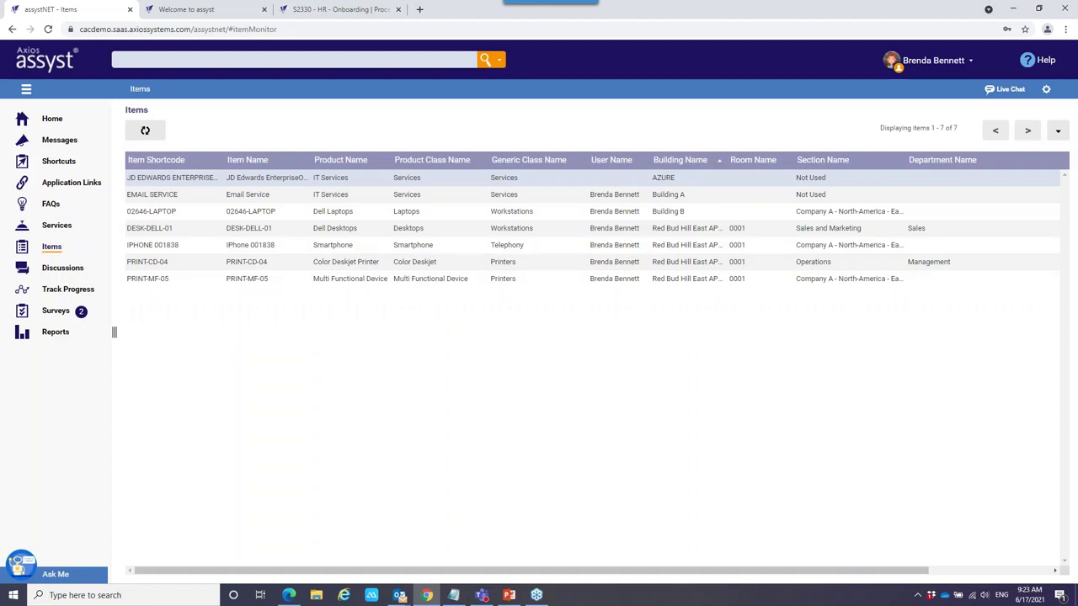
click(143, 277)
click(64, 269)
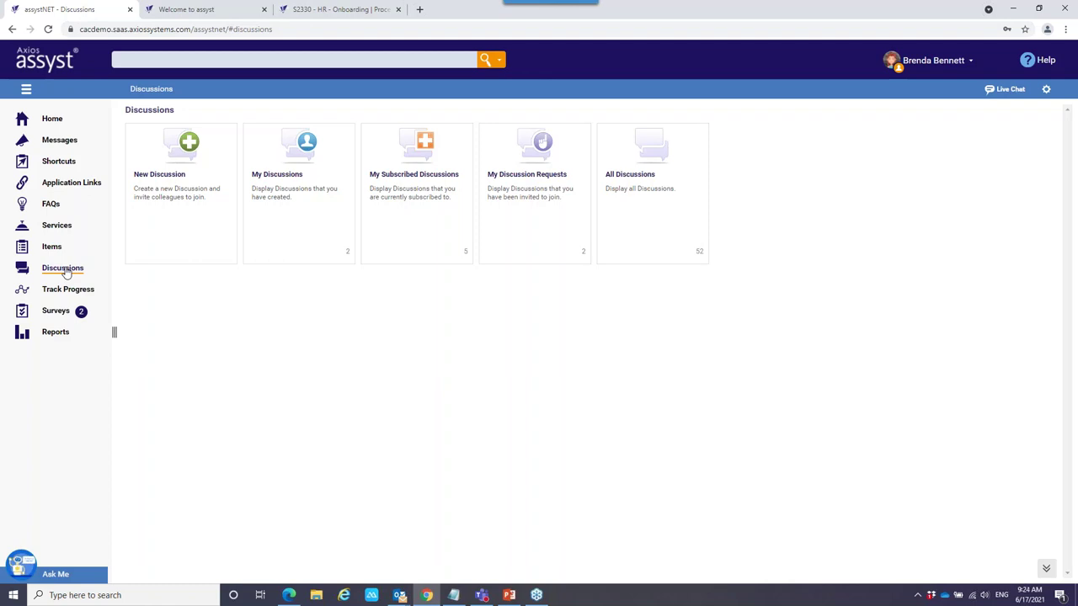
Read the replies in the 'Help with an Excel Formula' discussion, then go to Track Progress.
click(309, 219)
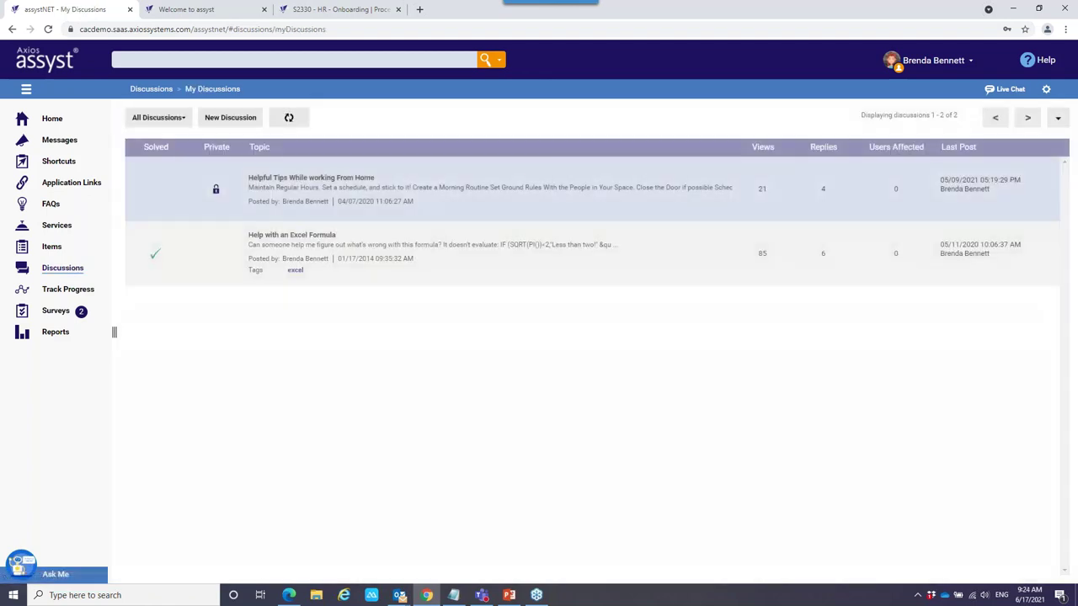
click(282, 251)
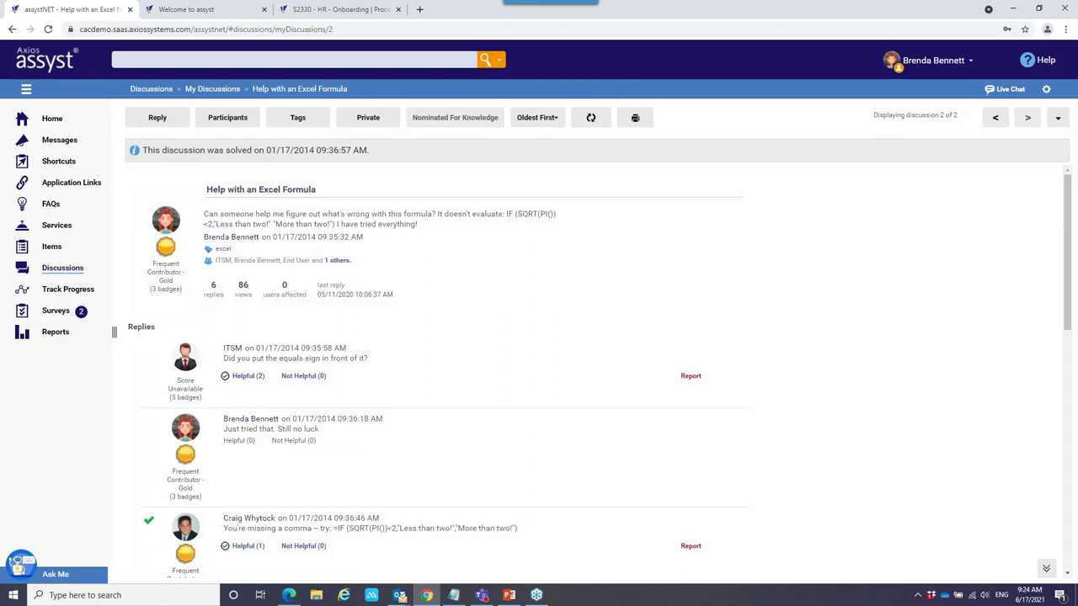
scroll(309, 289, down, 1)
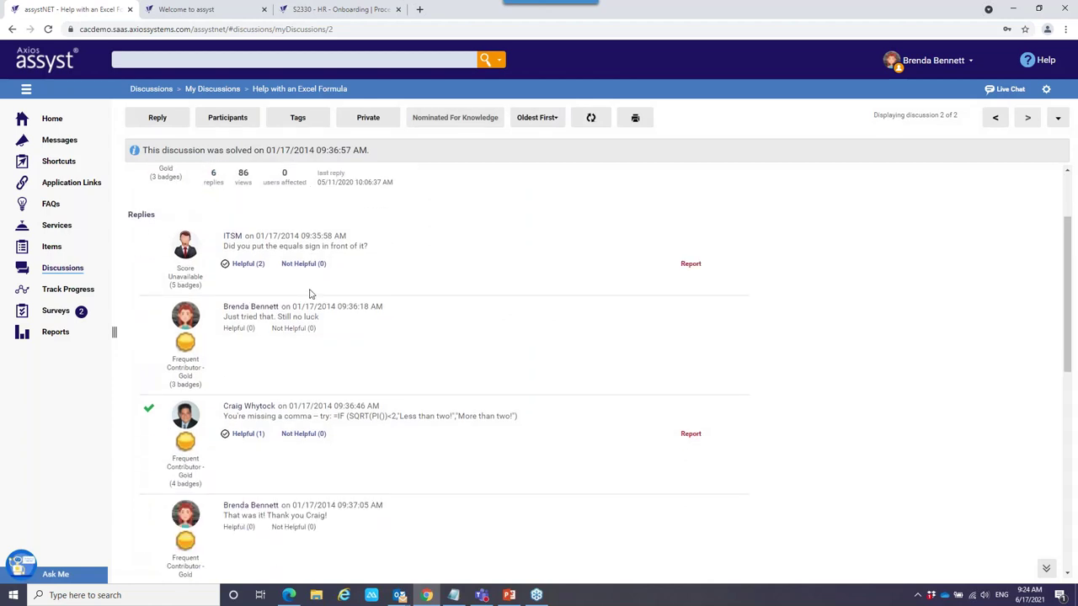
scroll(309, 294, down, 2)
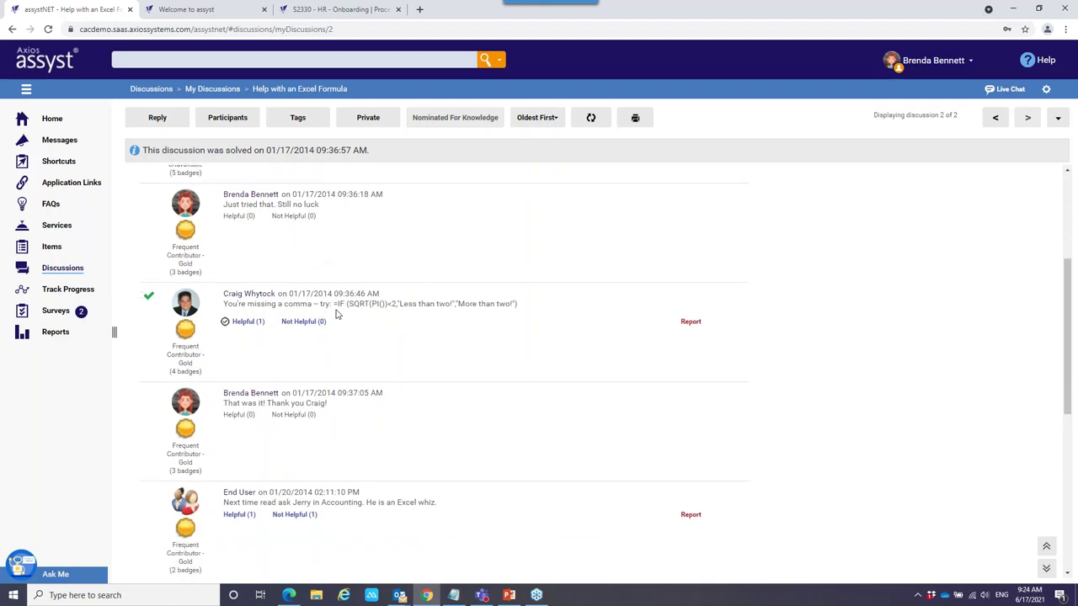
scroll(335, 313, up, 3)
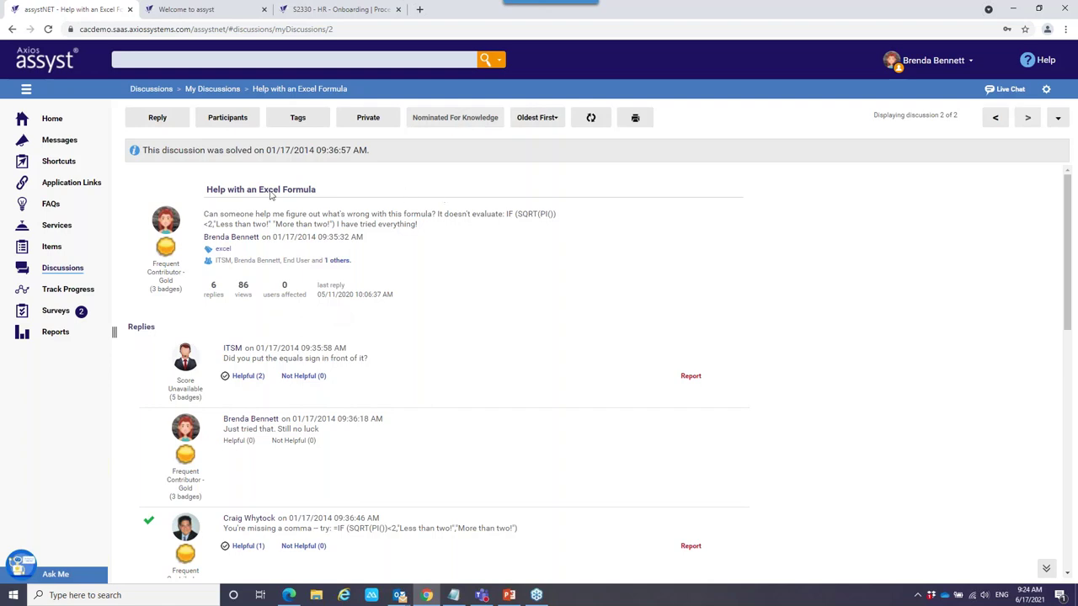
click(59, 291)
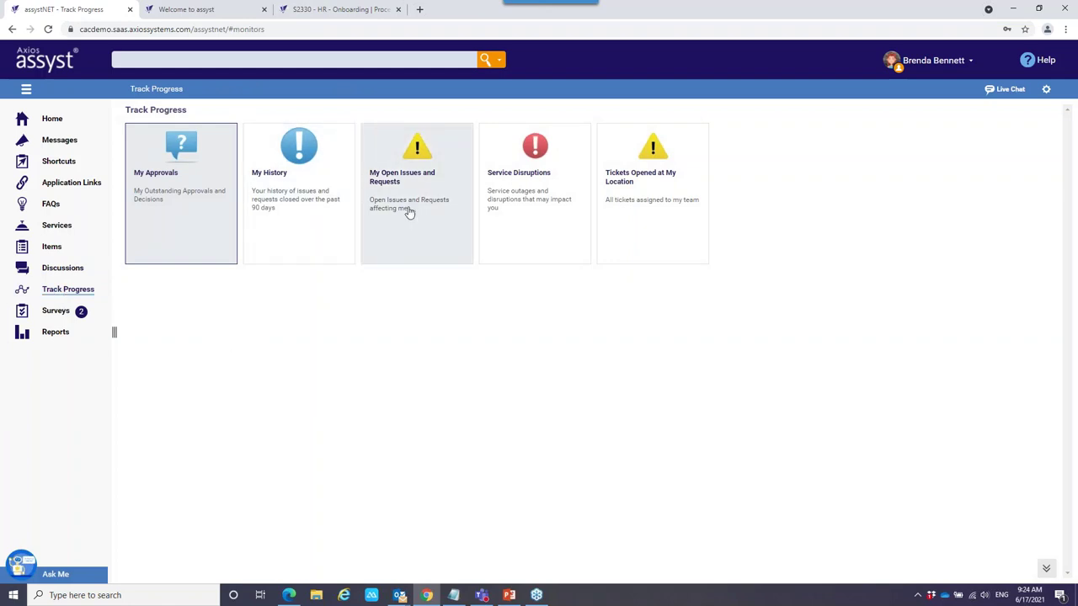
Check My Open Issues and Requests, then go to the Surveys page.
click(410, 210)
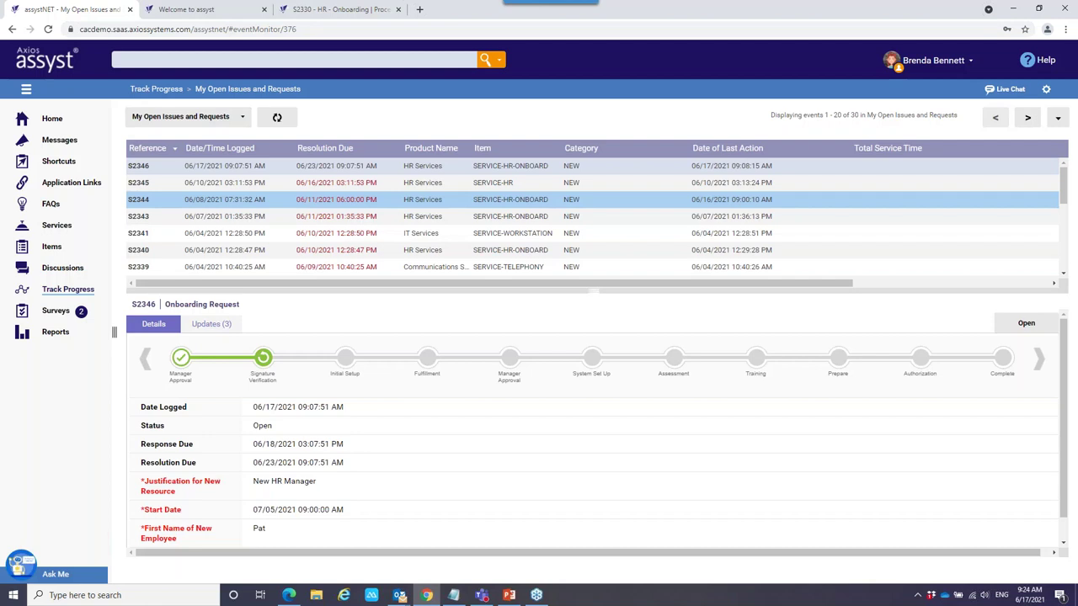
click(55, 311)
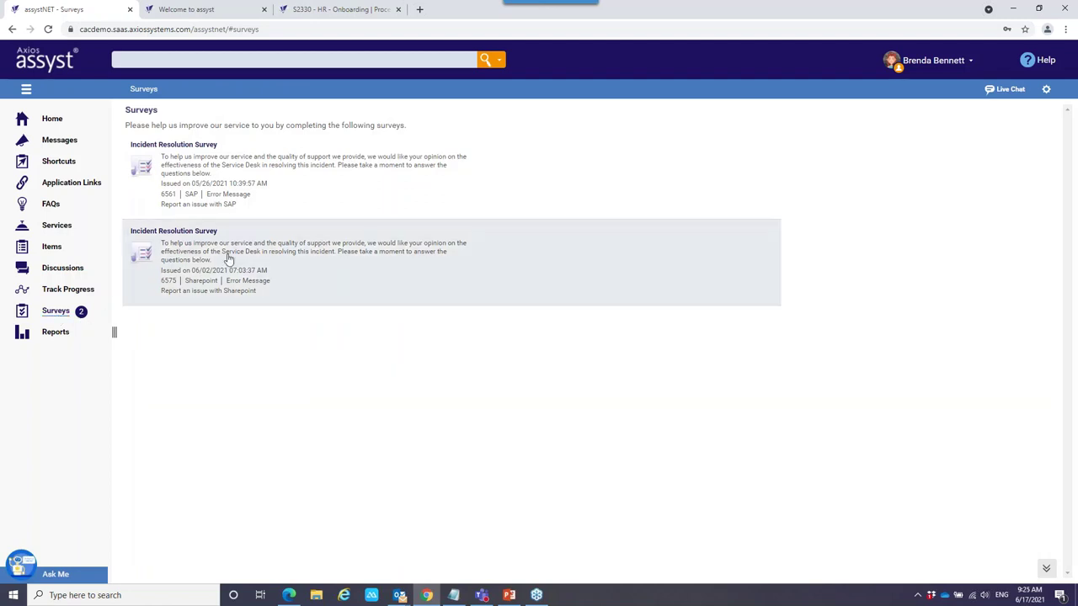
View the first Incident Resolution Survey, then go to the Reports page.
click(193, 175)
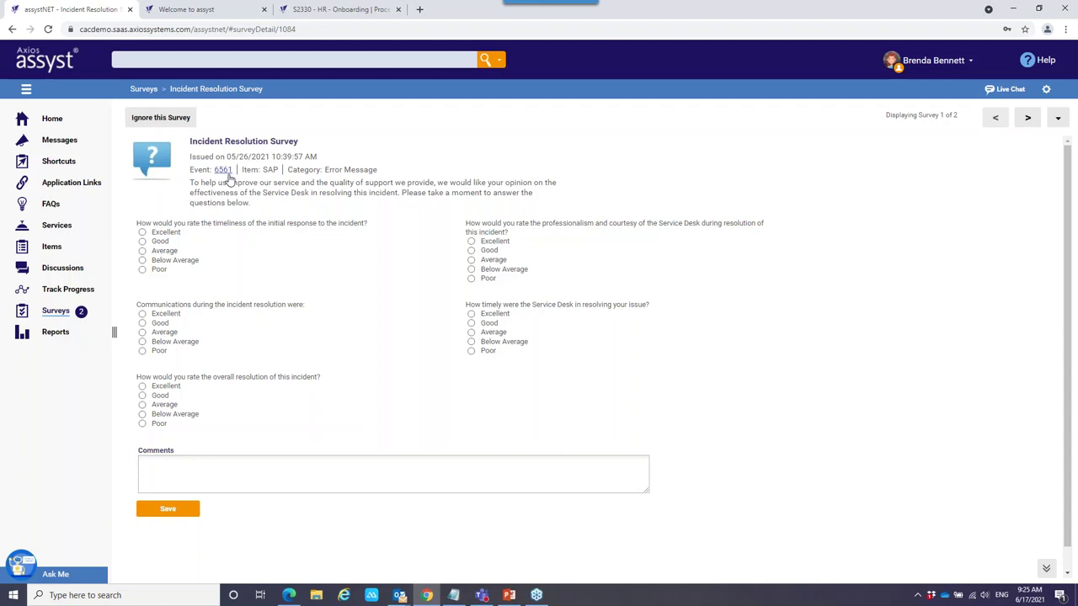
click(56, 334)
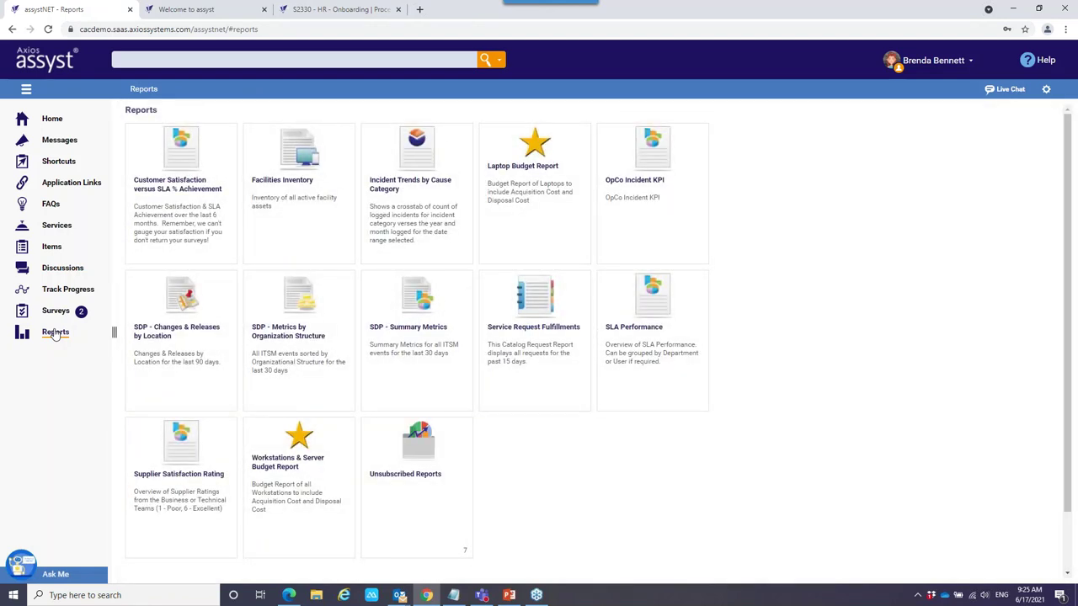
Check the Customer Satisfaction versus SLA % Achievement report's export types, keep HTML, and return home.
click(191, 231)
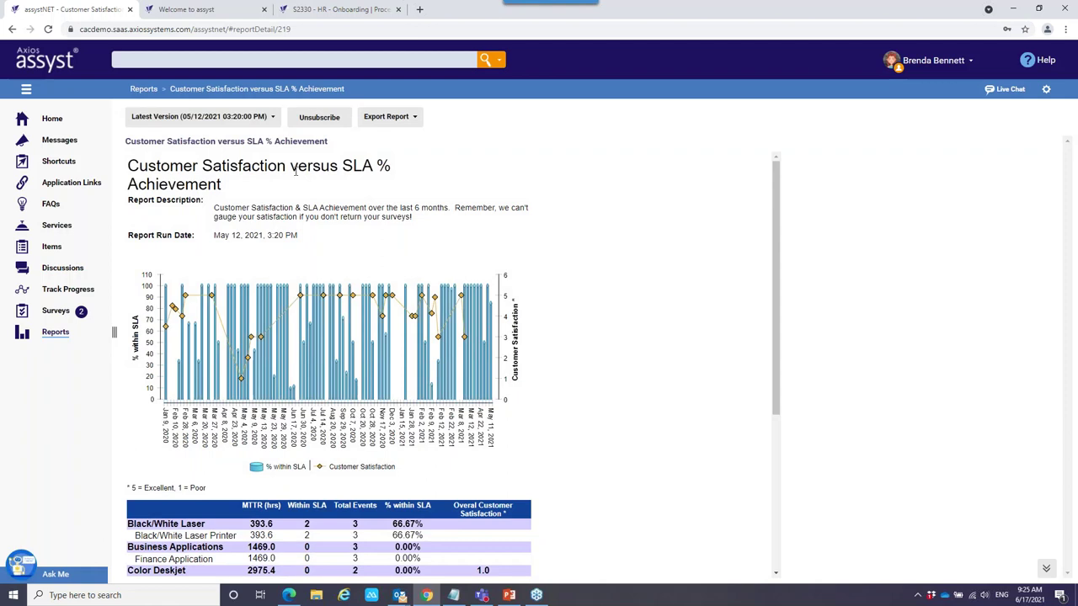
click(416, 120)
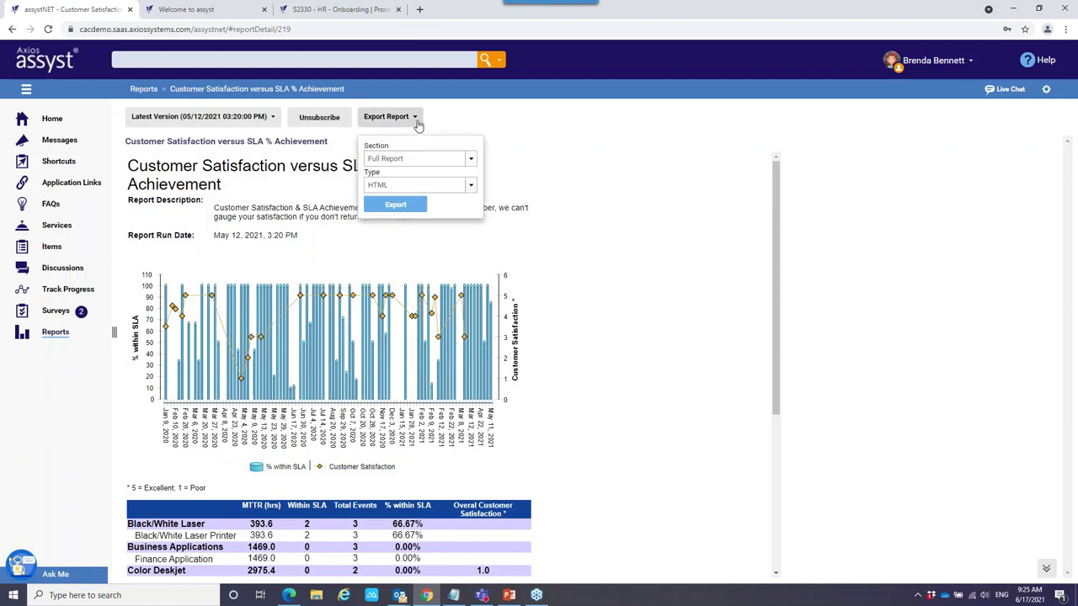
click(470, 184)
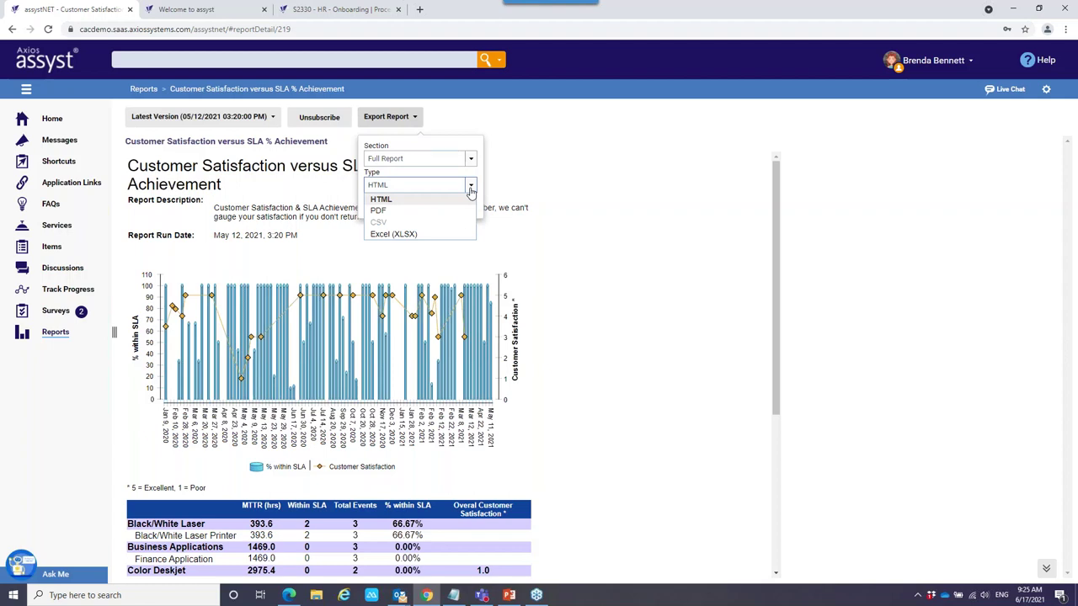
click(470, 190)
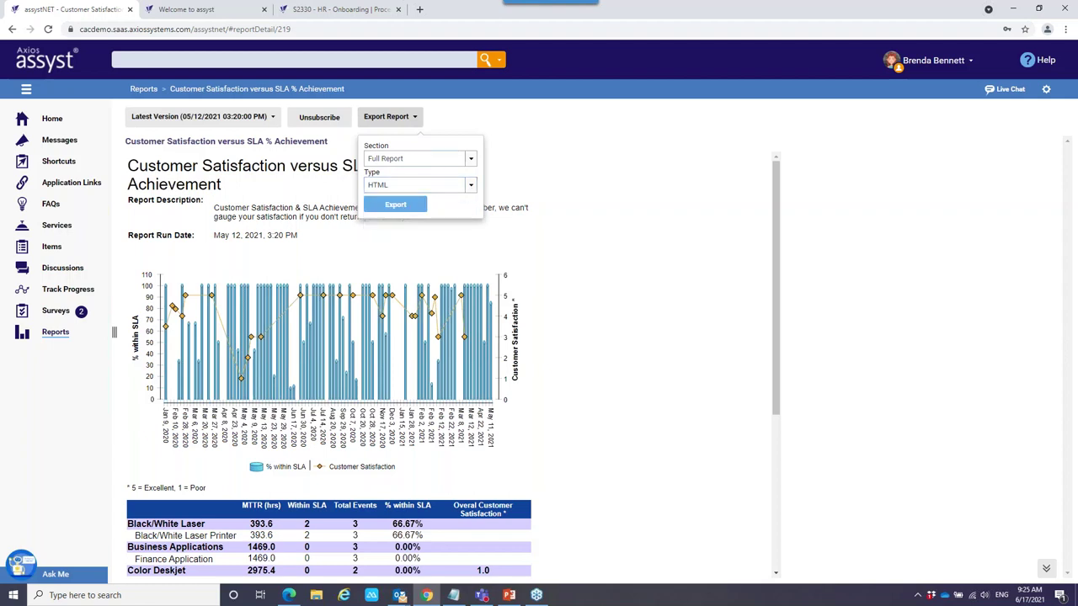
click(52, 119)
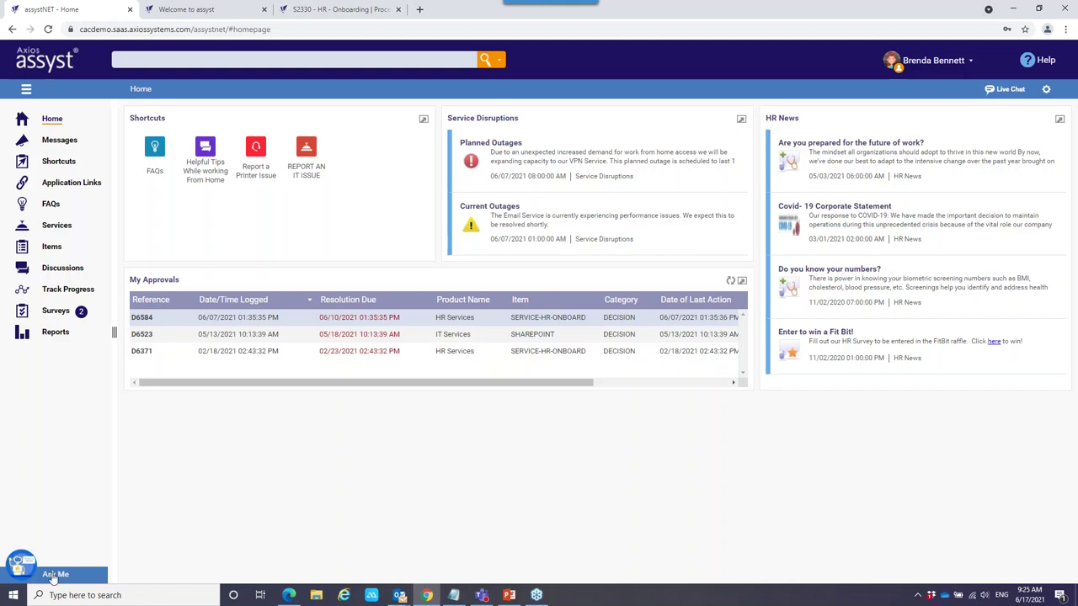
Ask the Ask Me chat assistant 'Android setup'.
click(19, 571)
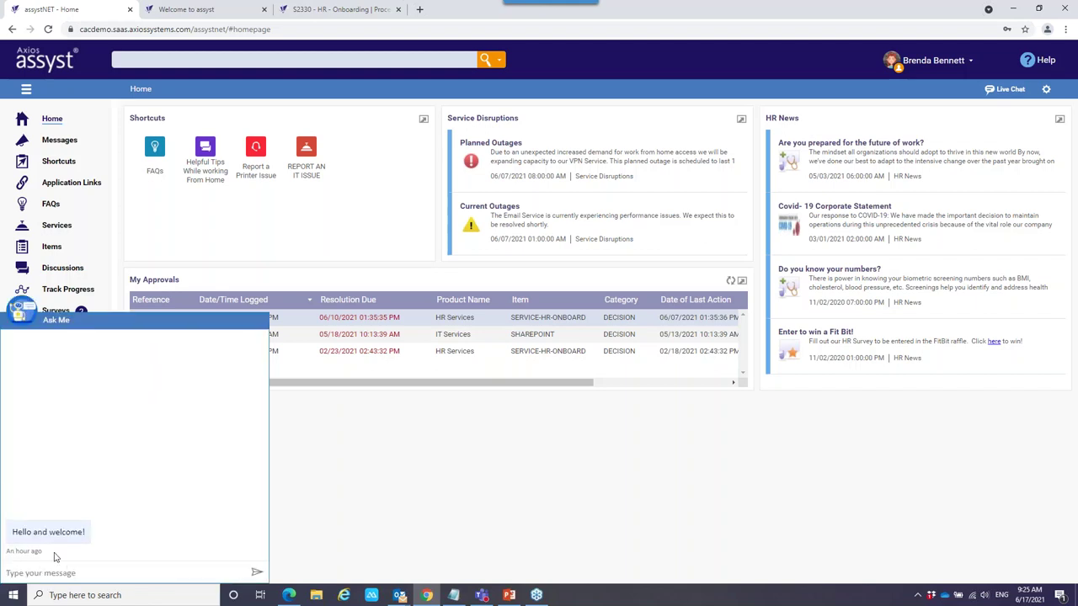
text(Android setup)
key(Return)
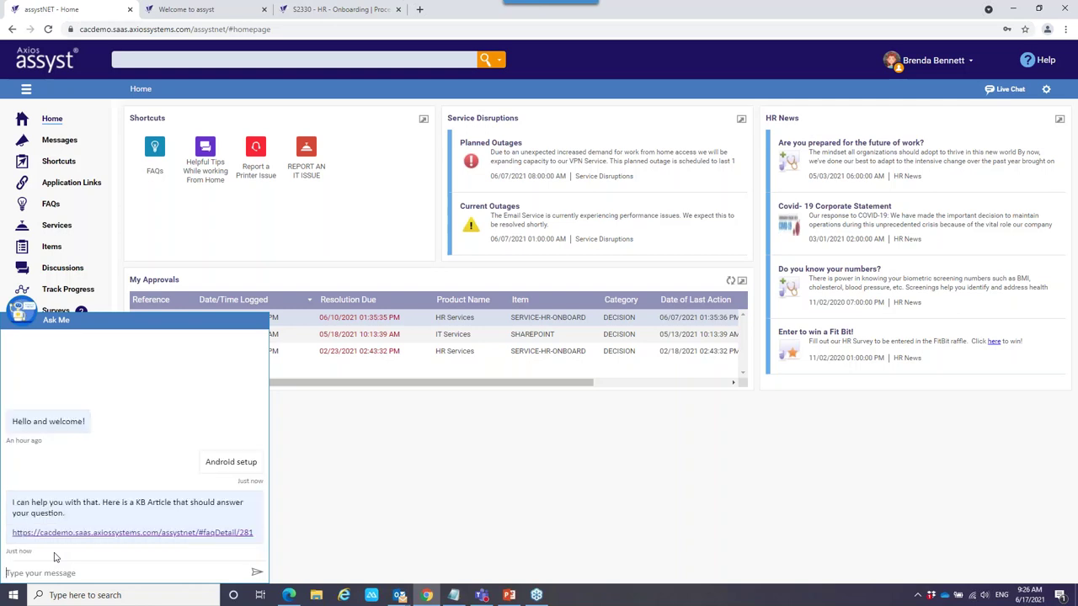
click(137, 533)
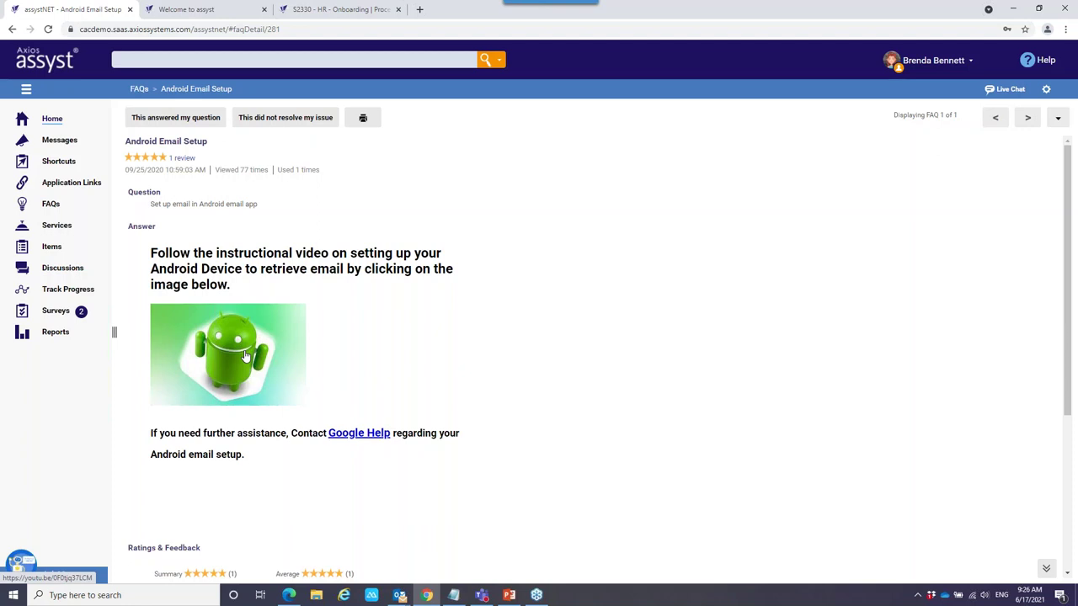
scroll(245, 356, down, 3)
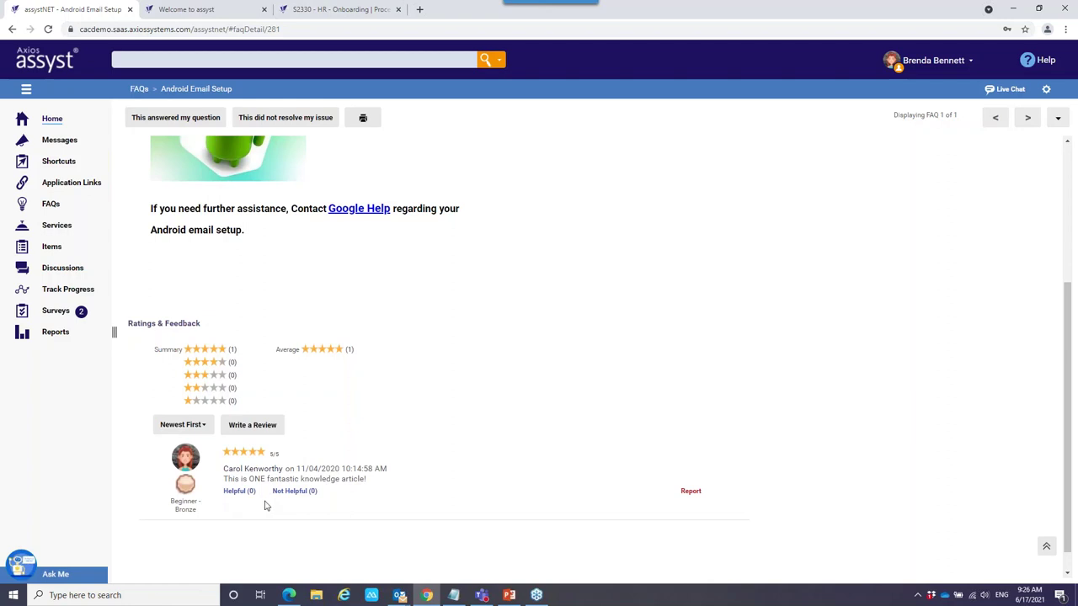
scroll(271, 489, up, 3)
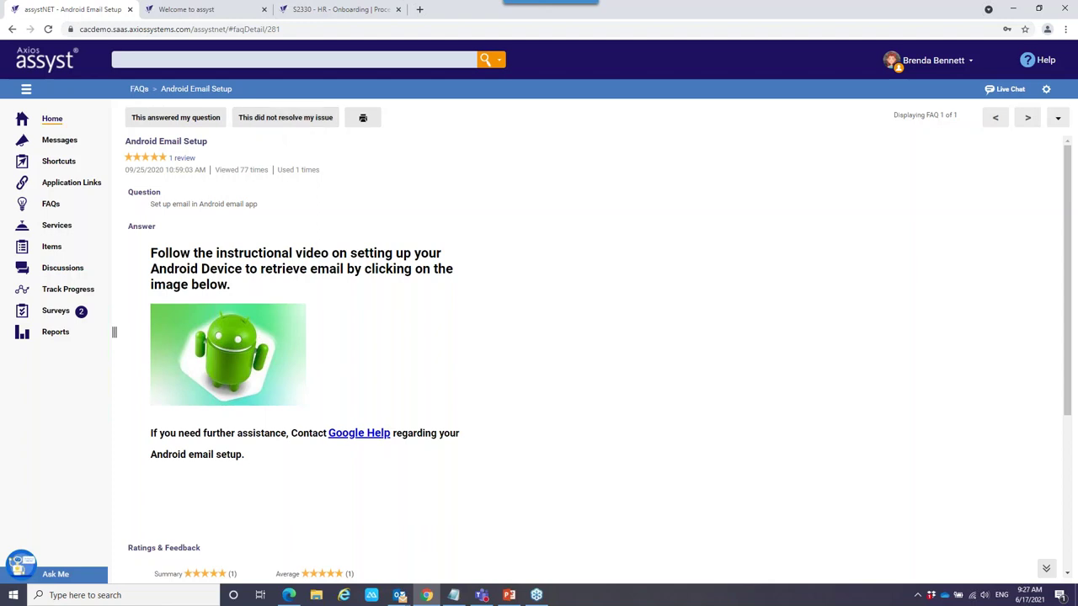
Leave the FAQ article and return to the Services catalogue.
click(64, 234)
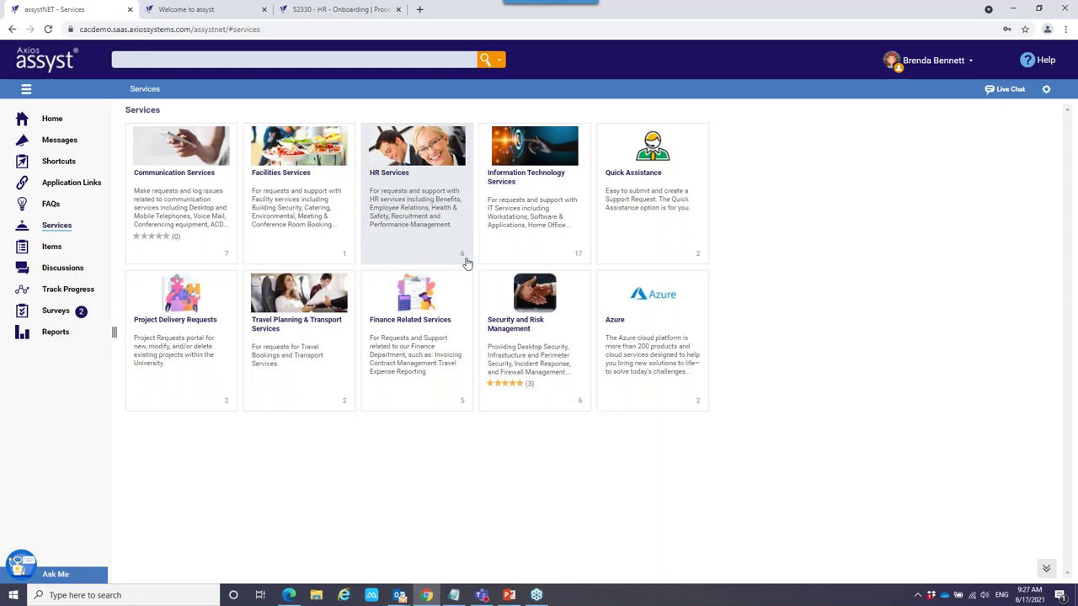
Drill into HR Services › Employment Services › Resource Management.
click(414, 231)
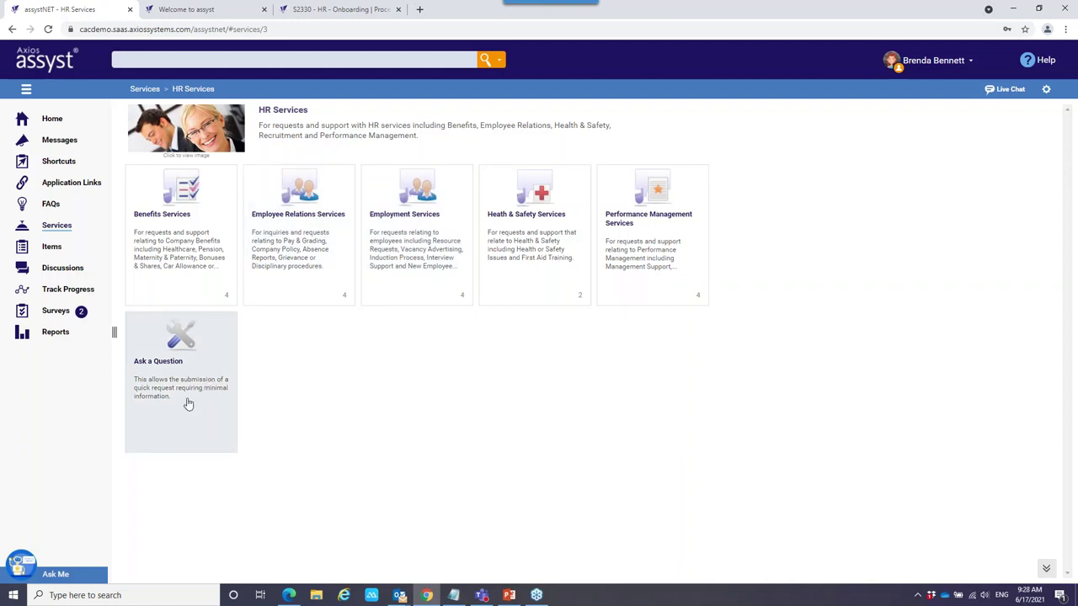
click(131, 60)
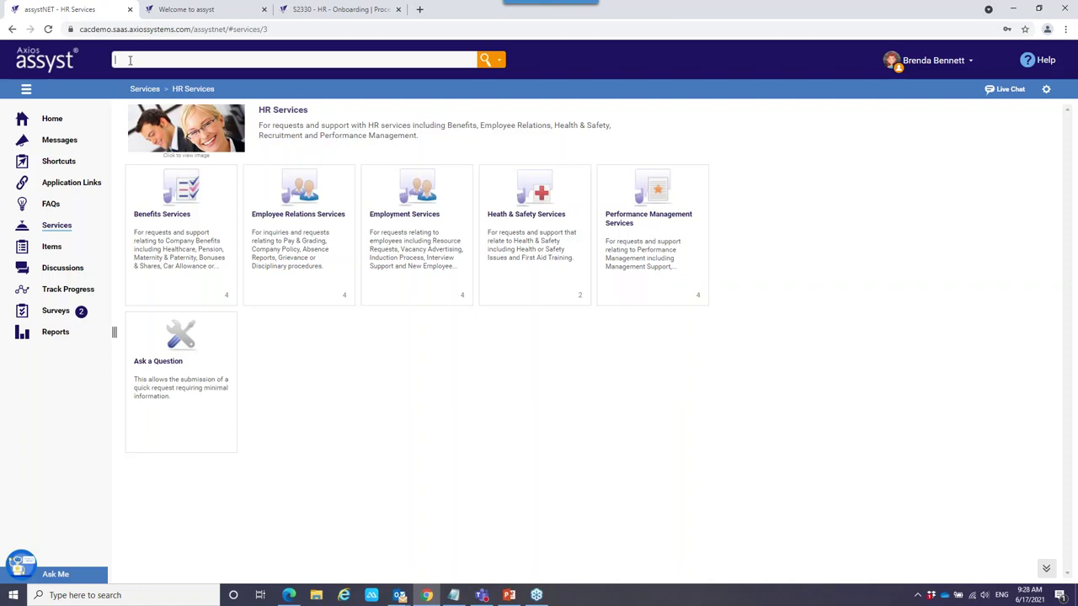
click(429, 263)
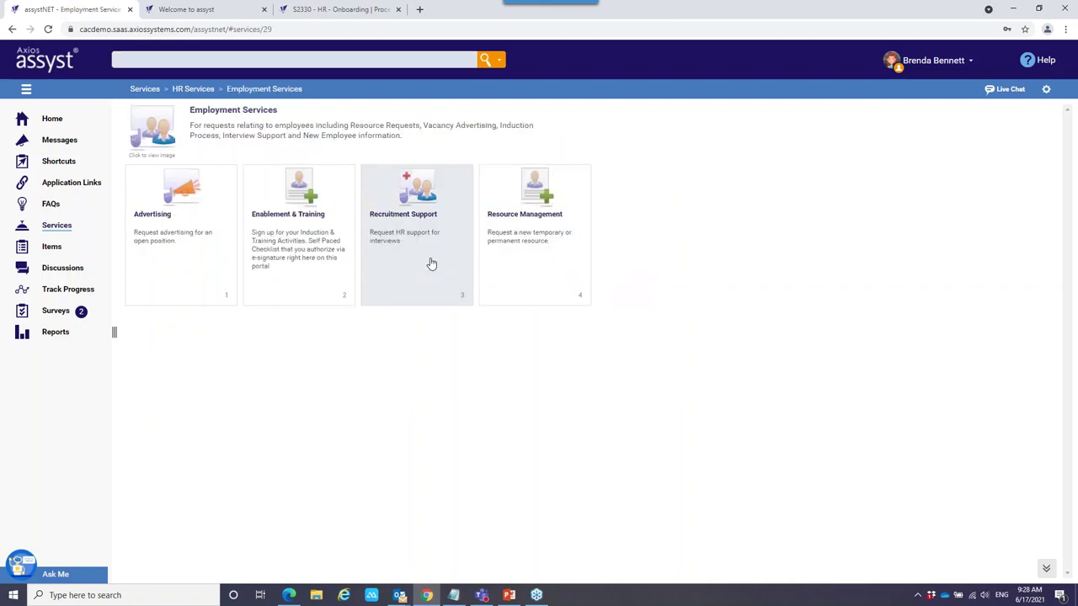
click(544, 233)
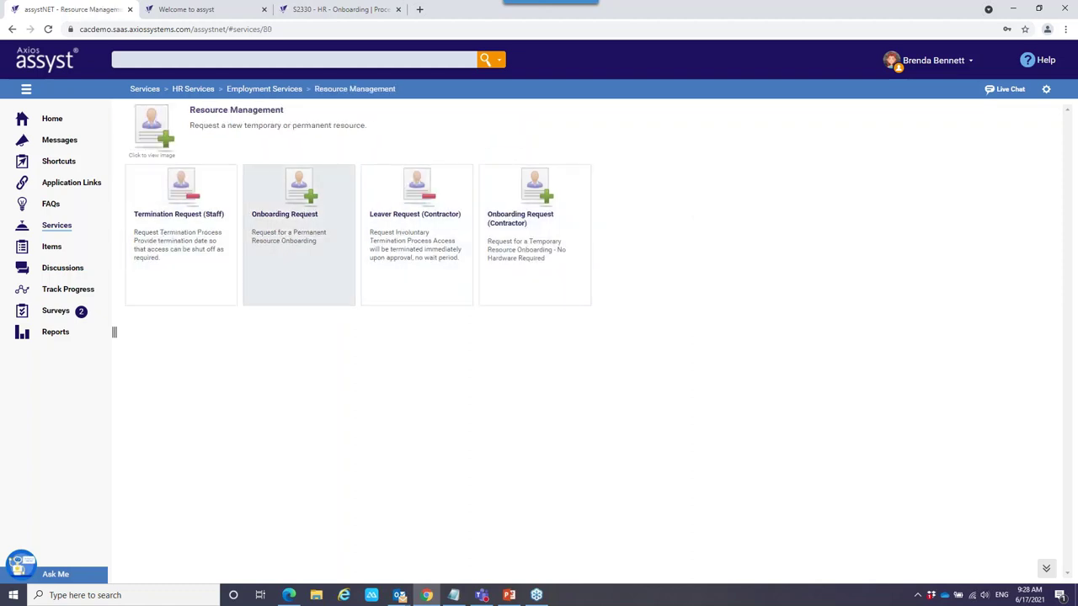
Start a new onboarding request with the justification 'New HR Manager'.
click(290, 256)
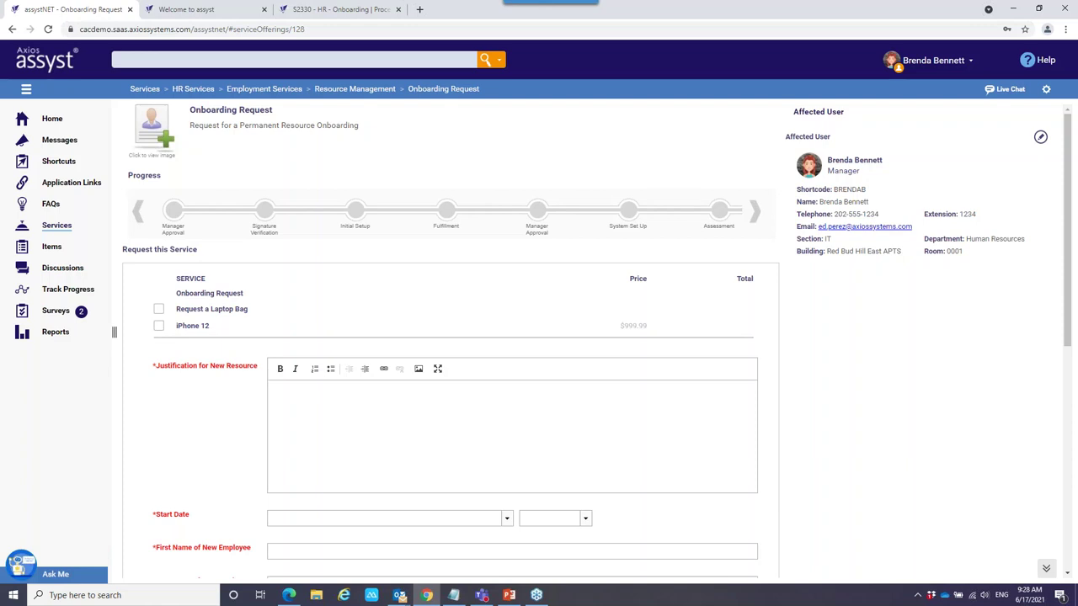
click(383, 406)
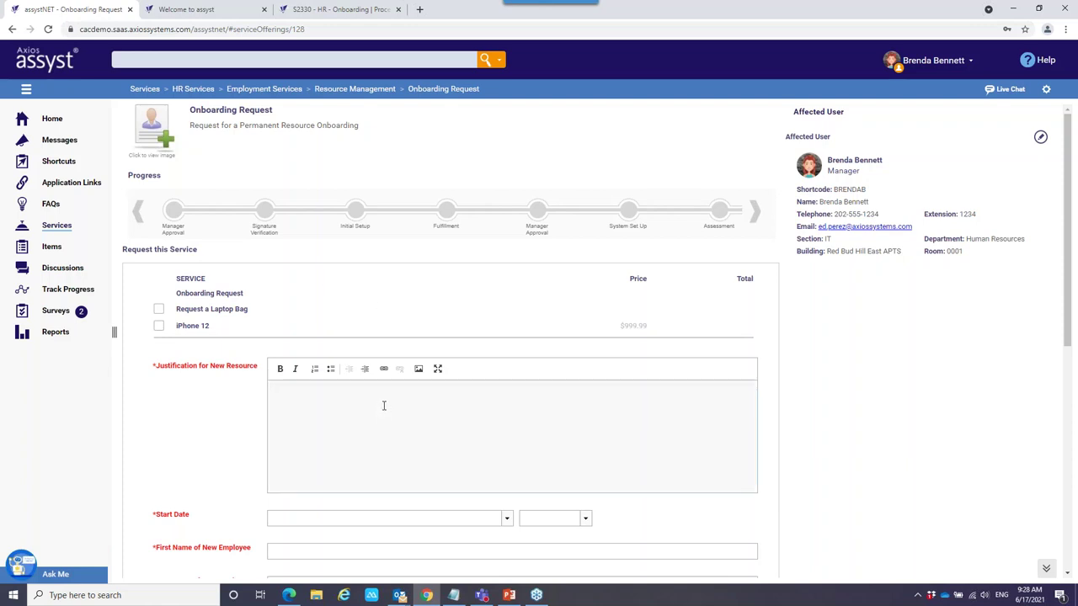
text(New HR Manager)
Set the start date to 07/05/2021 and the start time to 09:00 AM.
scroll(380, 404, down, 2)
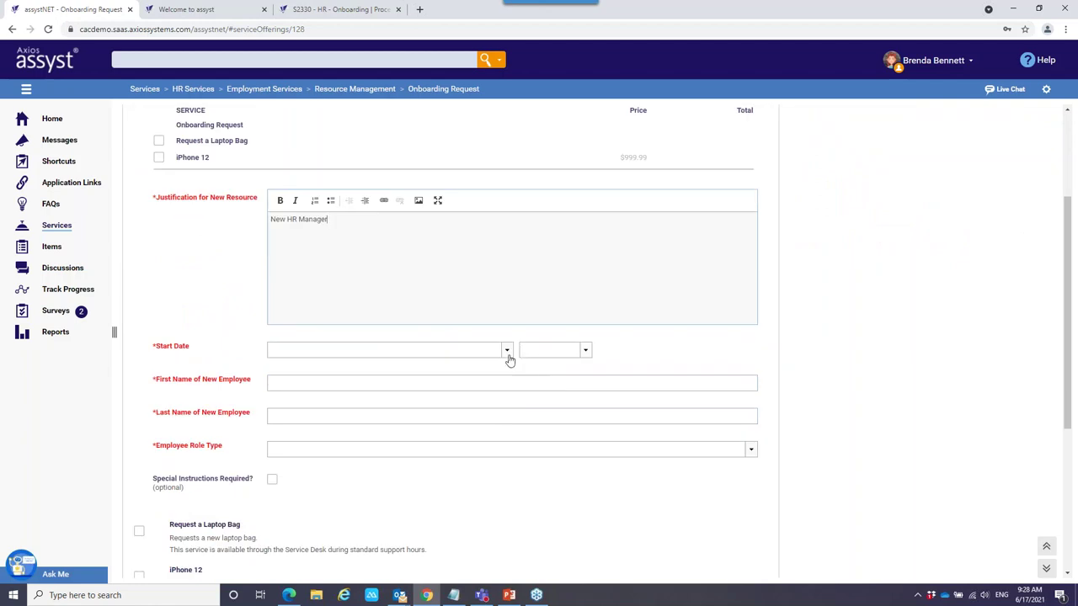
click(507, 352)
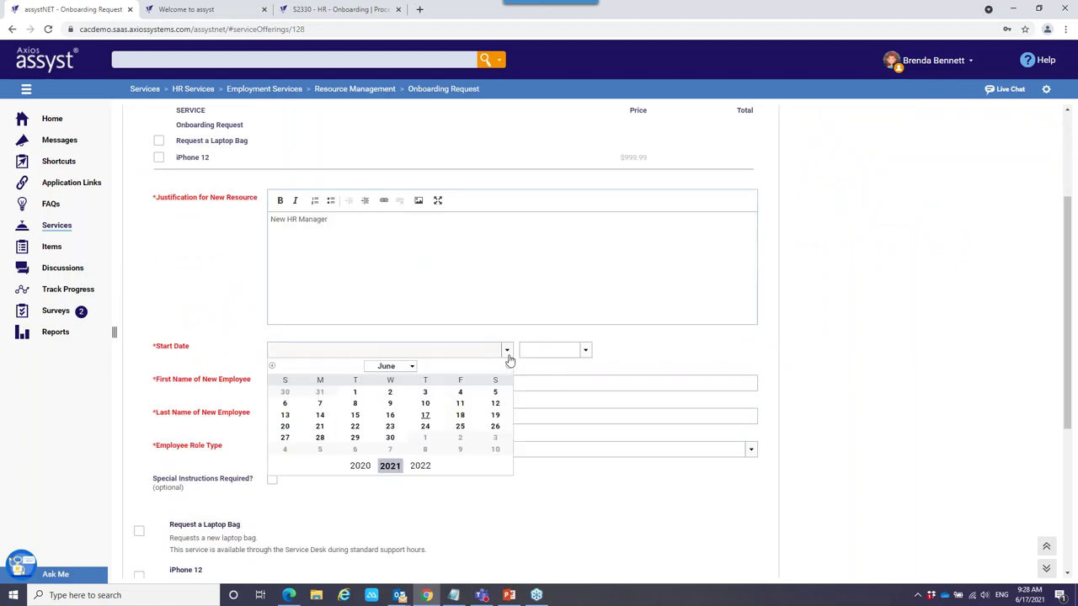
click(320, 448)
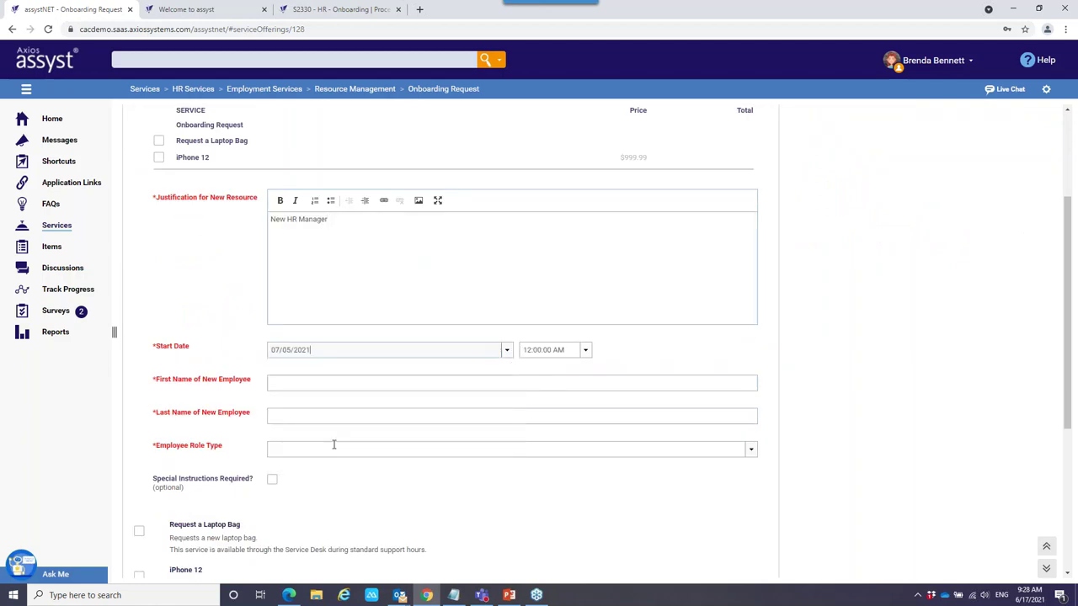
click(585, 350)
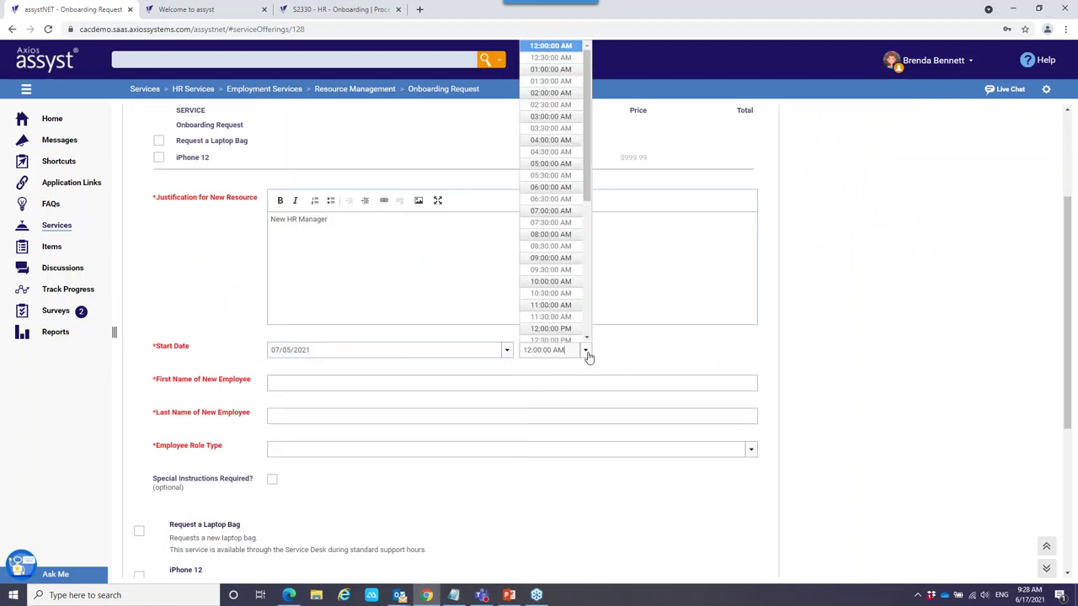
click(551, 257)
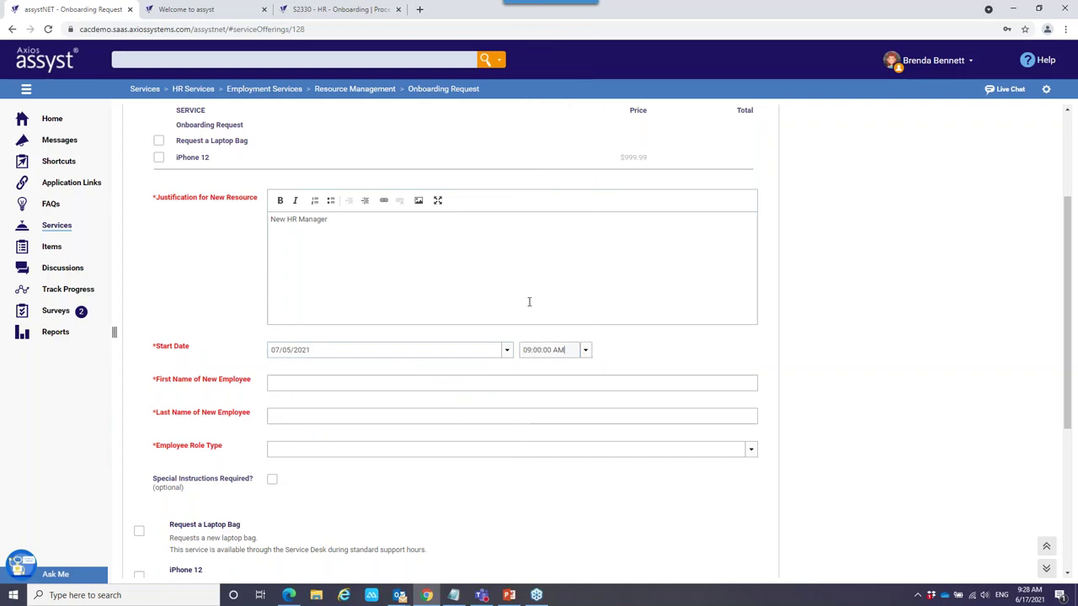
Enter the new employee's first and last names.
click(303, 381)
key(Tab)
click(751, 452)
click(752, 452)
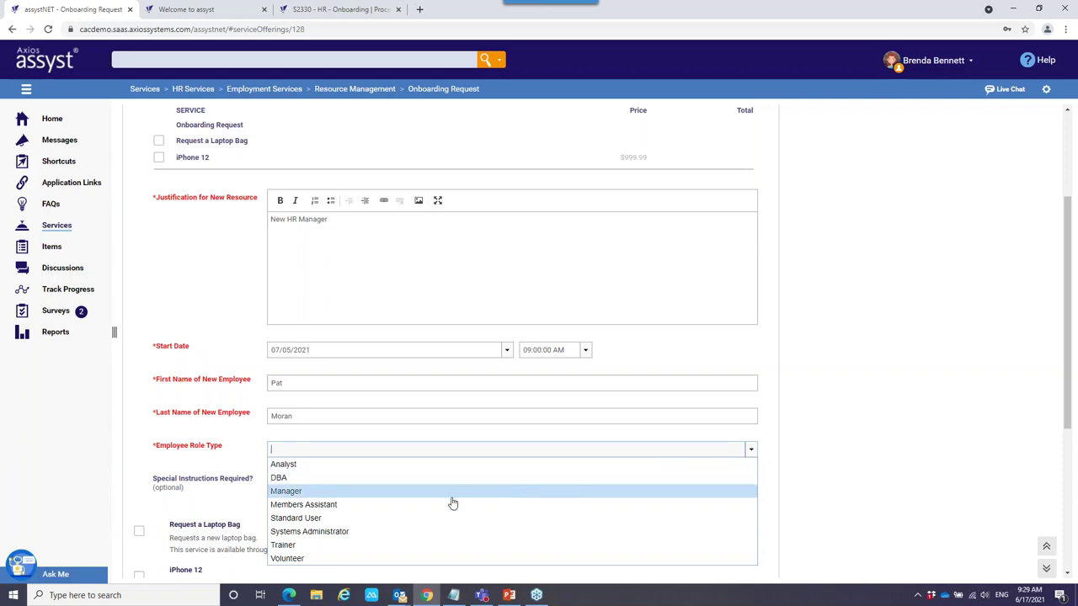
Set Employee Role Type to Manager, leaving the tablet and phone preference fields blank.
click(413, 495)
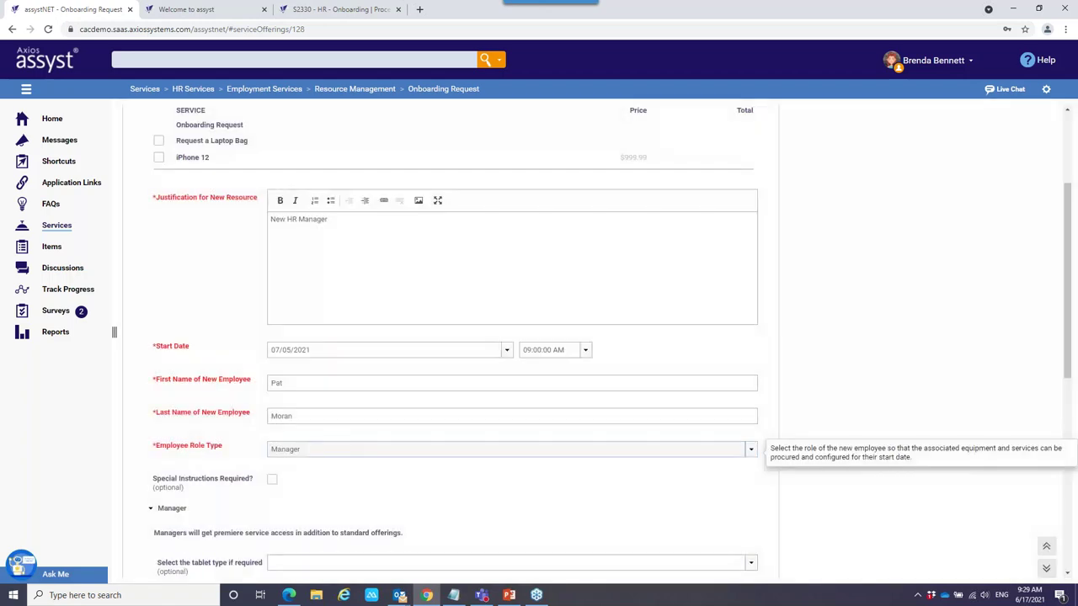
scroll(811, 382, down, 3)
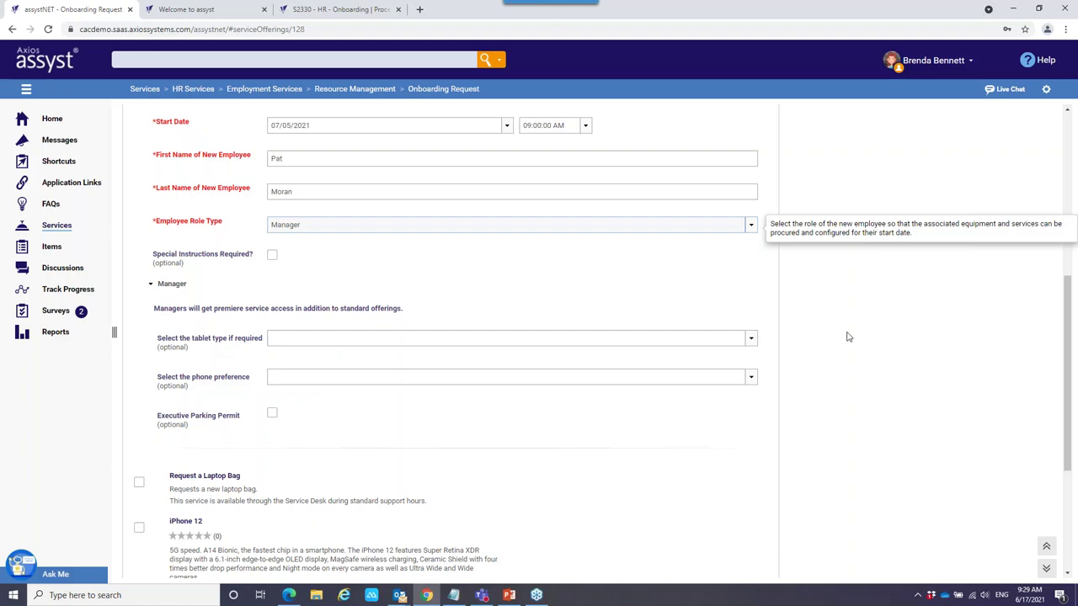
click(751, 341)
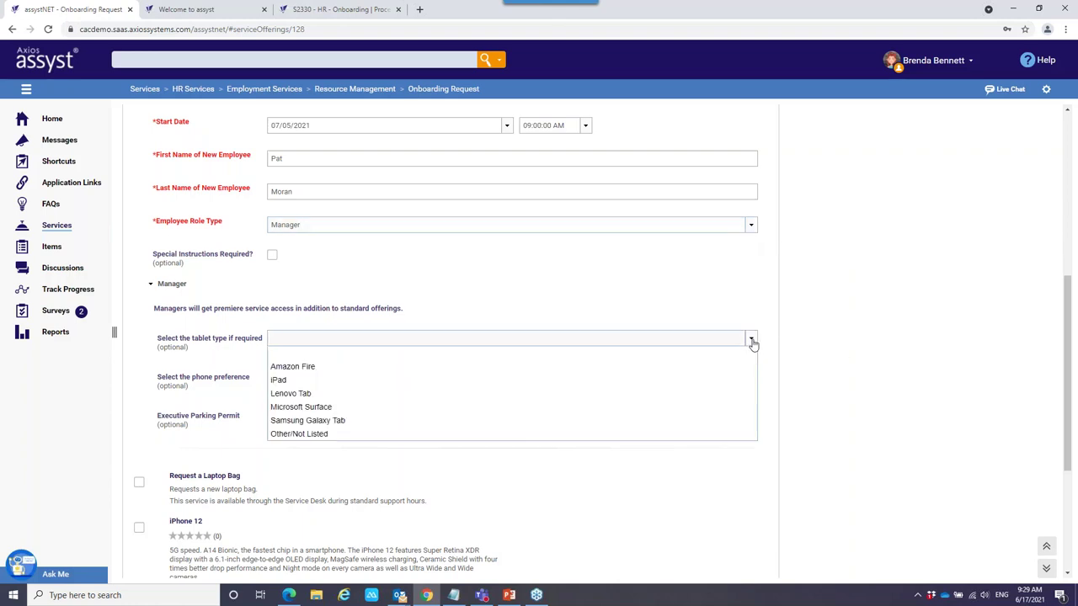
click(751, 340)
click(750, 381)
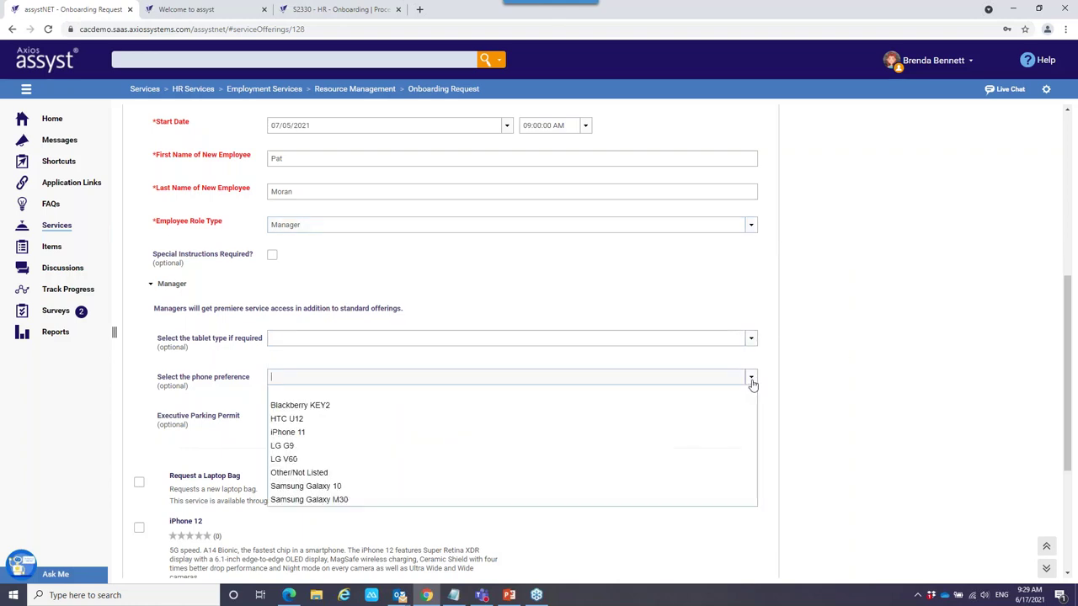
click(751, 380)
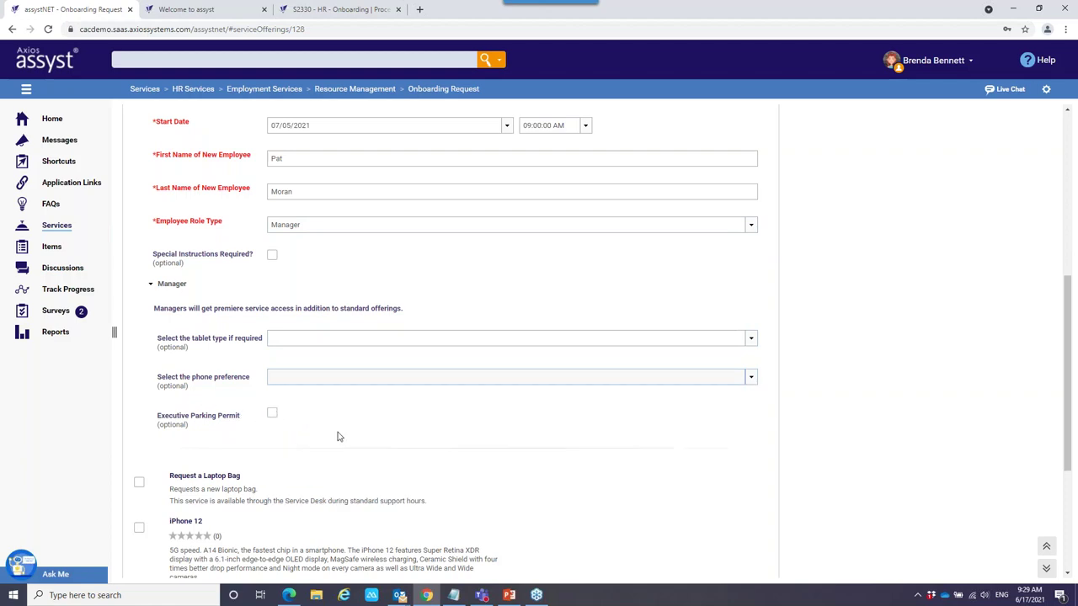
scroll(340, 432, down, 1)
Tick the iPhone 12 option, leaving preferred colour and network provider blank.
scroll(358, 426, down, 1)
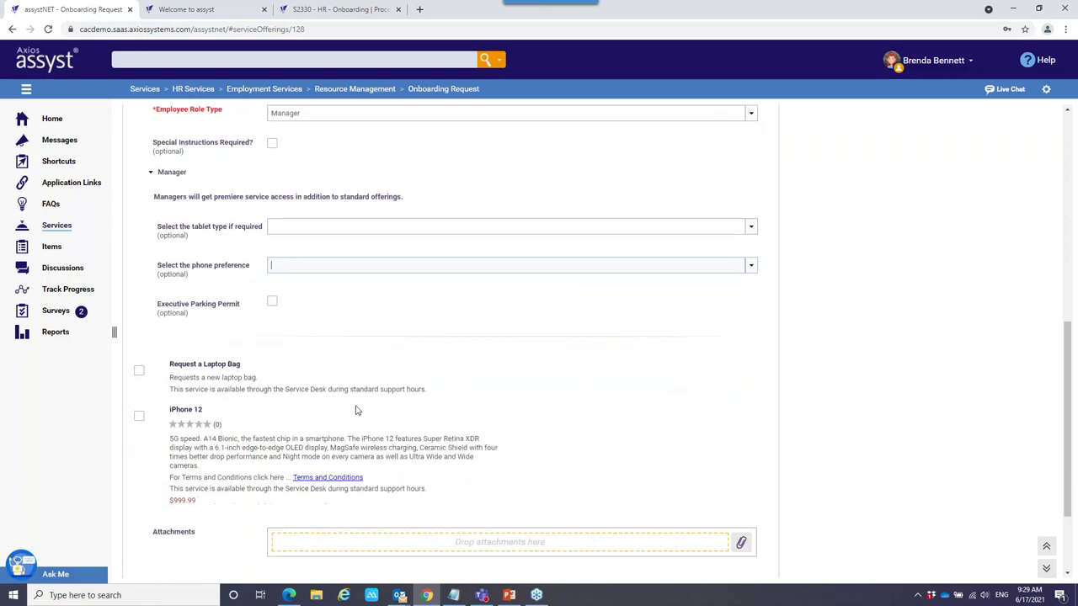
scroll(270, 355, down, 1)
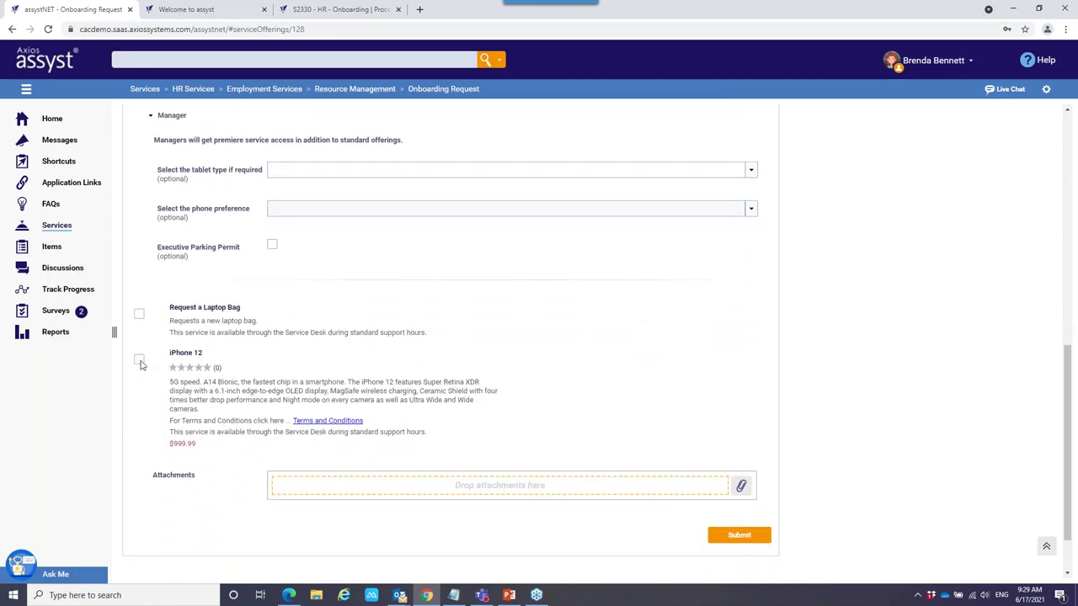
click(139, 359)
scroll(401, 377, down, 2)
scroll(376, 301, down, 1)
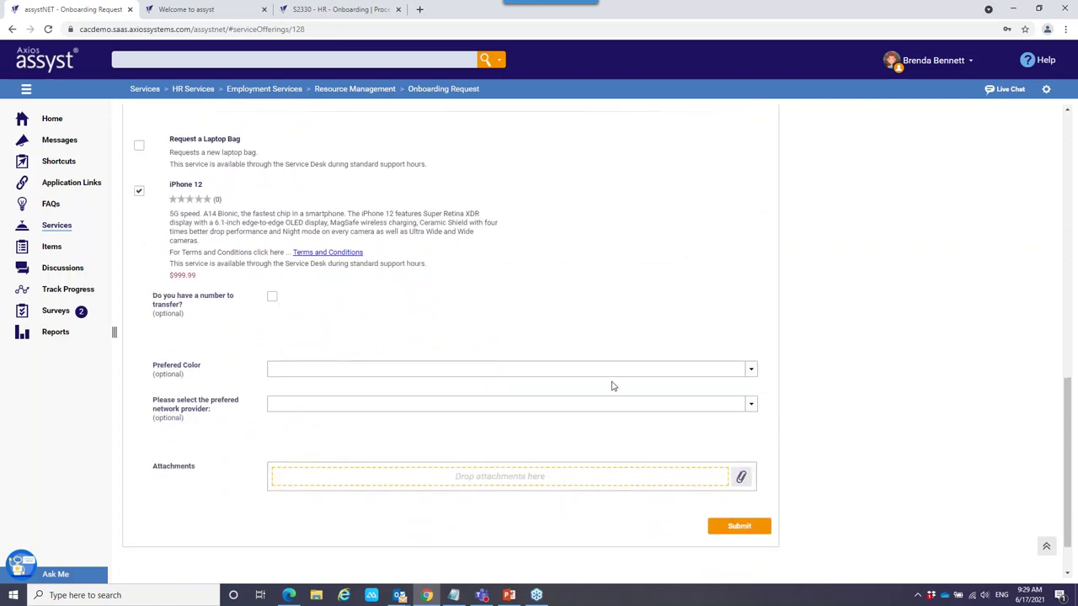
click(751, 374)
click(750, 371)
click(753, 407)
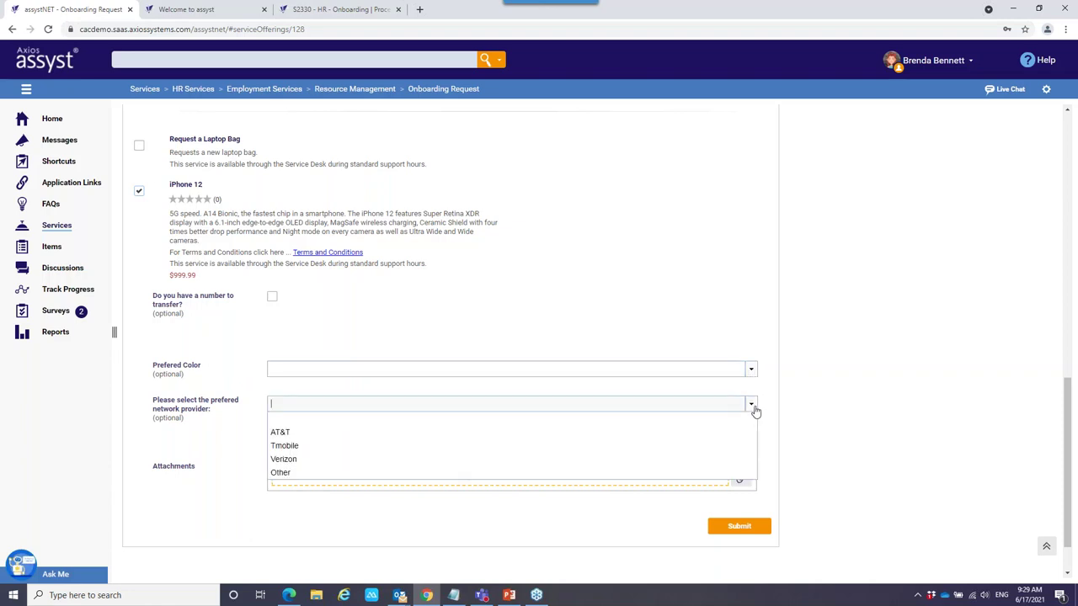
click(752, 408)
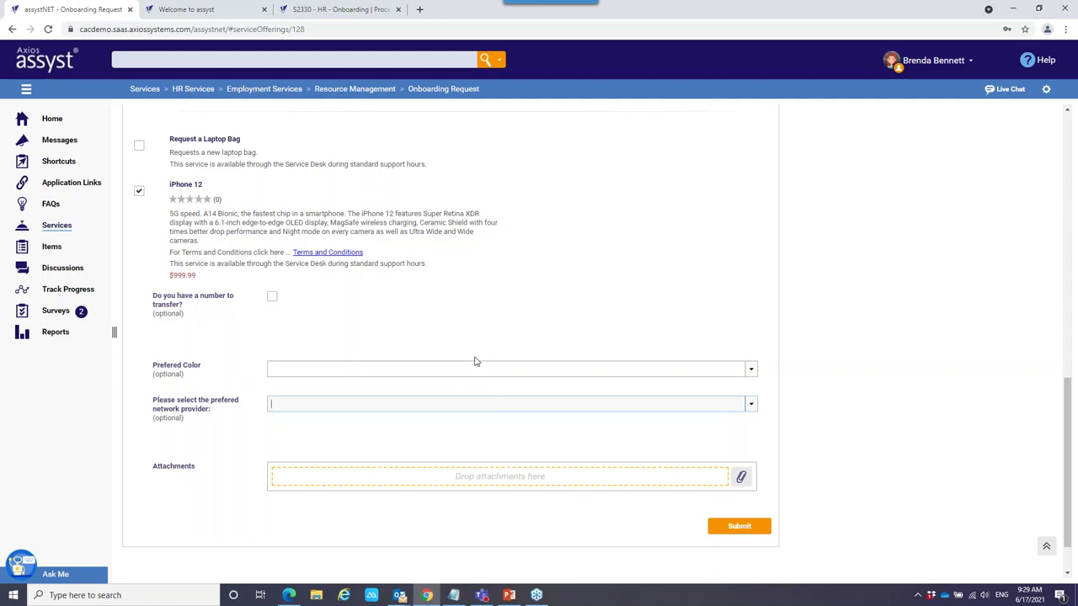
Submit onboarding request S2347 and return to the home page.
click(734, 527)
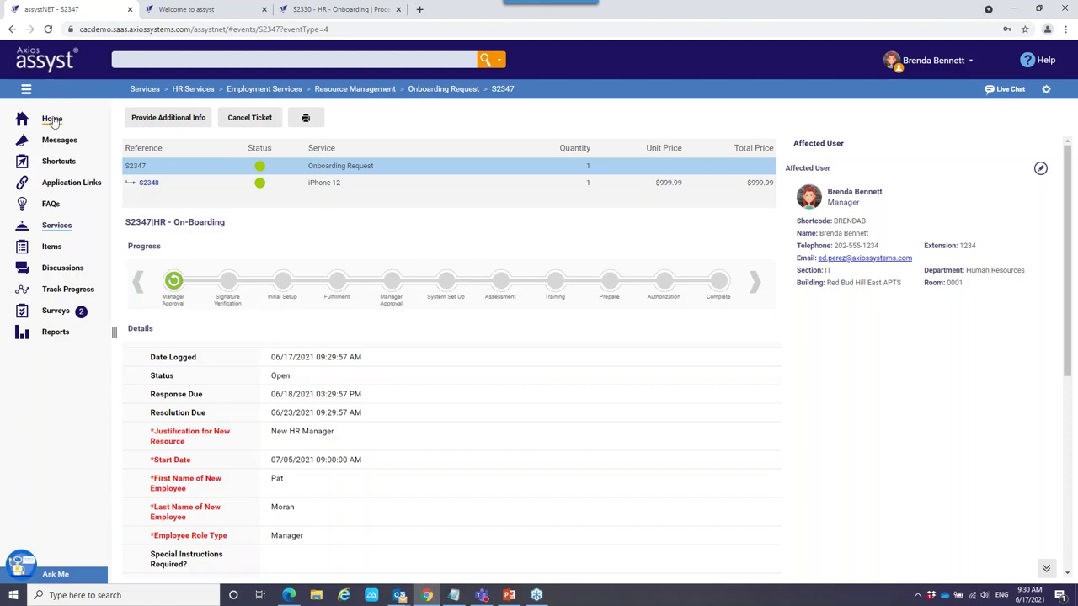
click(53, 120)
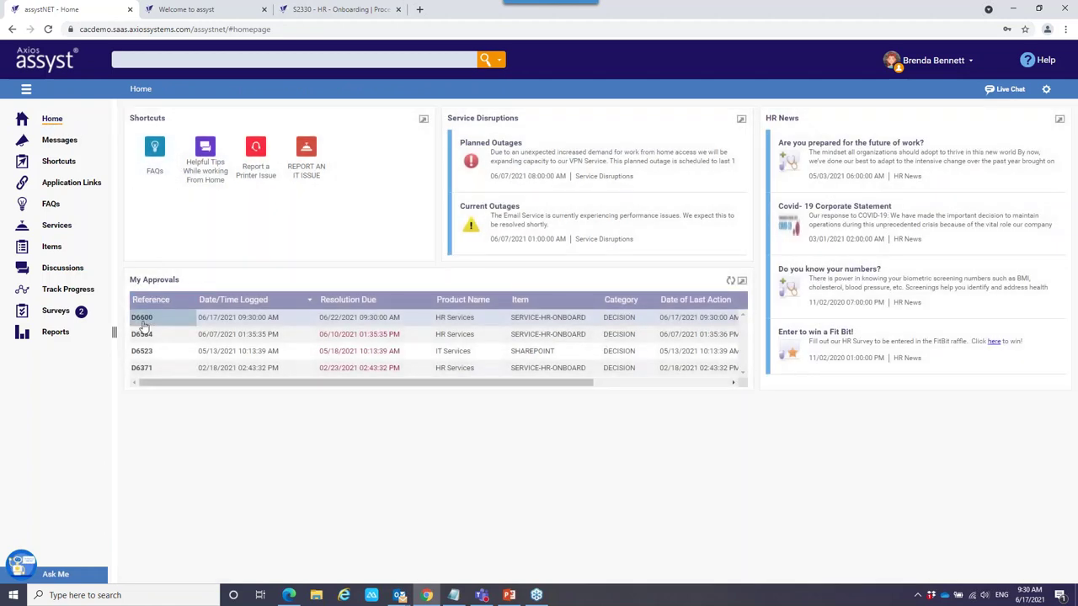
Open approval task D6600 from the My Approvals list.
click(150, 318)
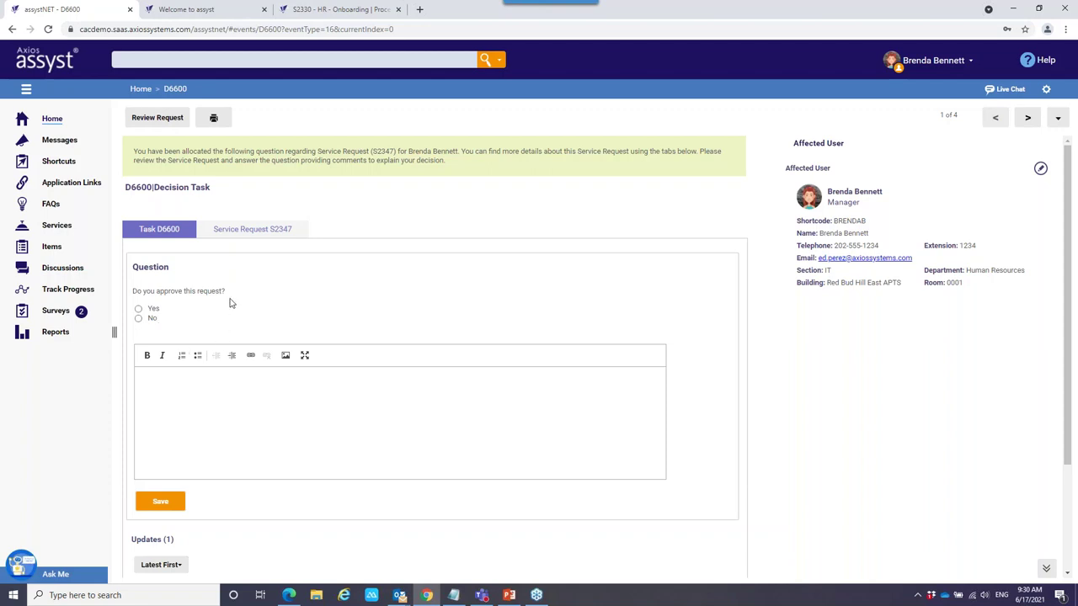
After reviewing S2347, answer D6600 Yes with the comment 'Approved' and save.
click(242, 230)
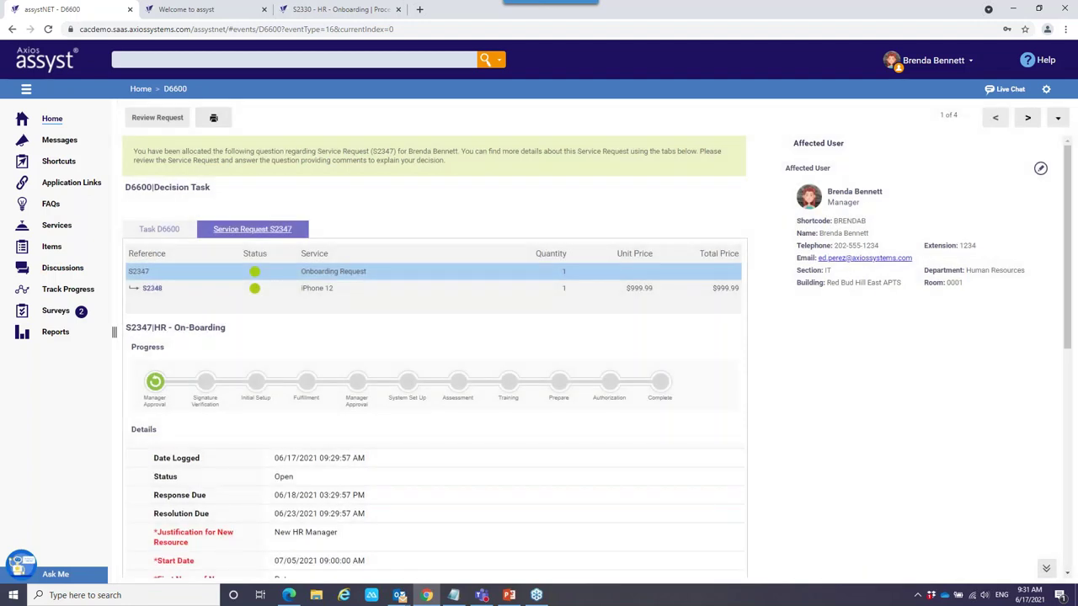
click(159, 230)
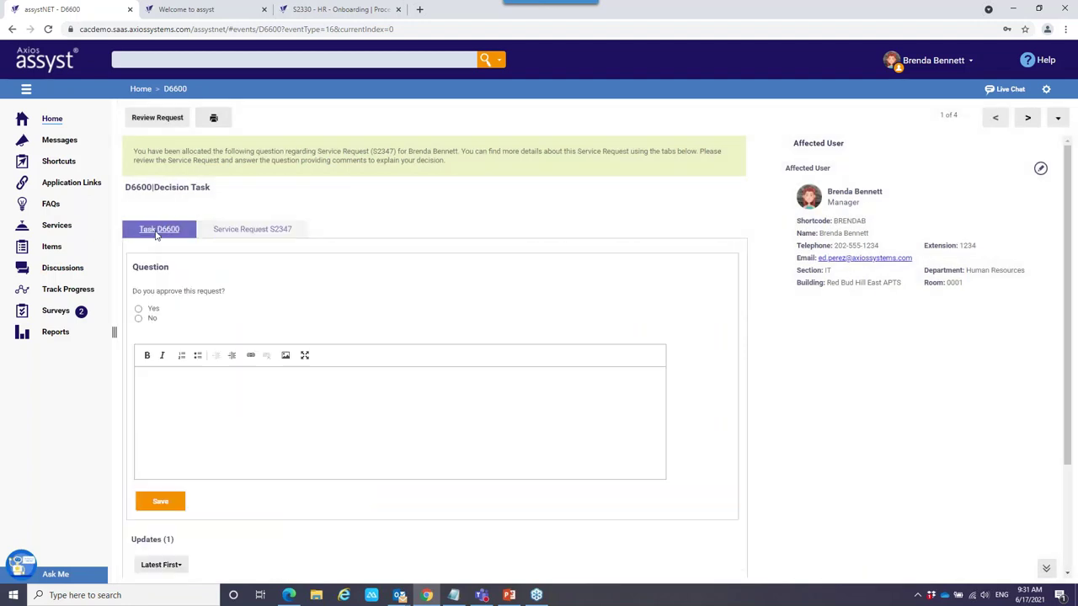
click(139, 309)
click(177, 385)
text(Approved)
click(162, 504)
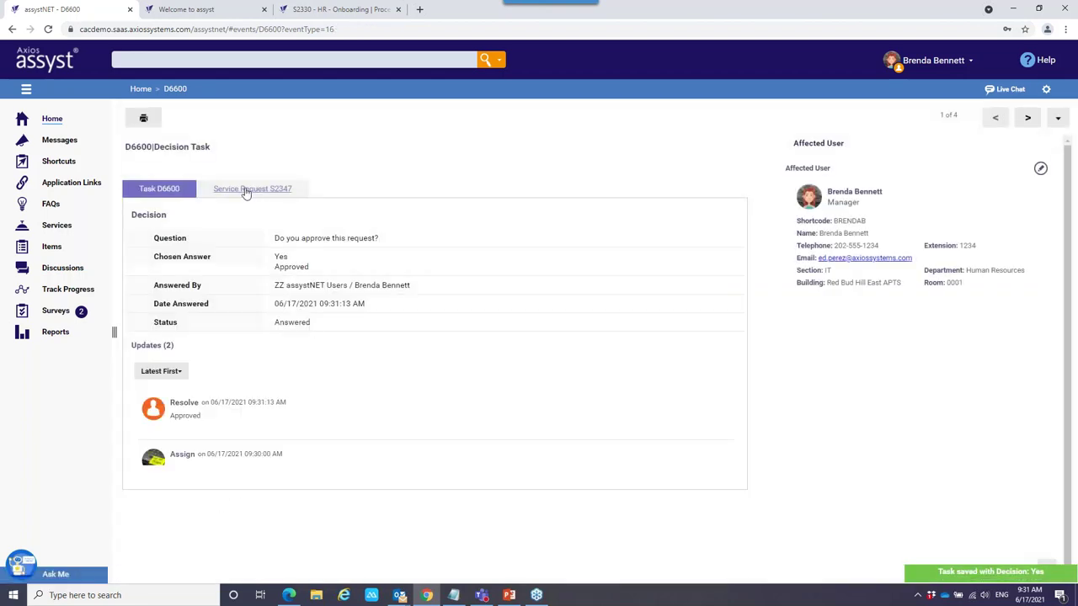
View request S2347's tracker showing Manager Approval done and Signature Verification current.
click(244, 189)
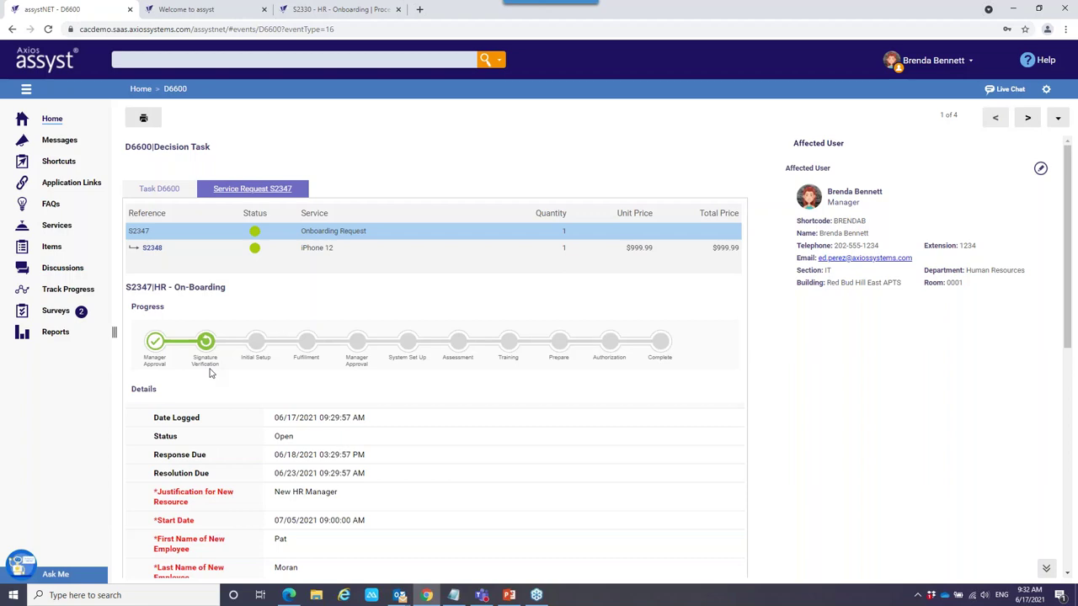
Return to the home page, where My Approvals no longer lists D6600.
click(52, 118)
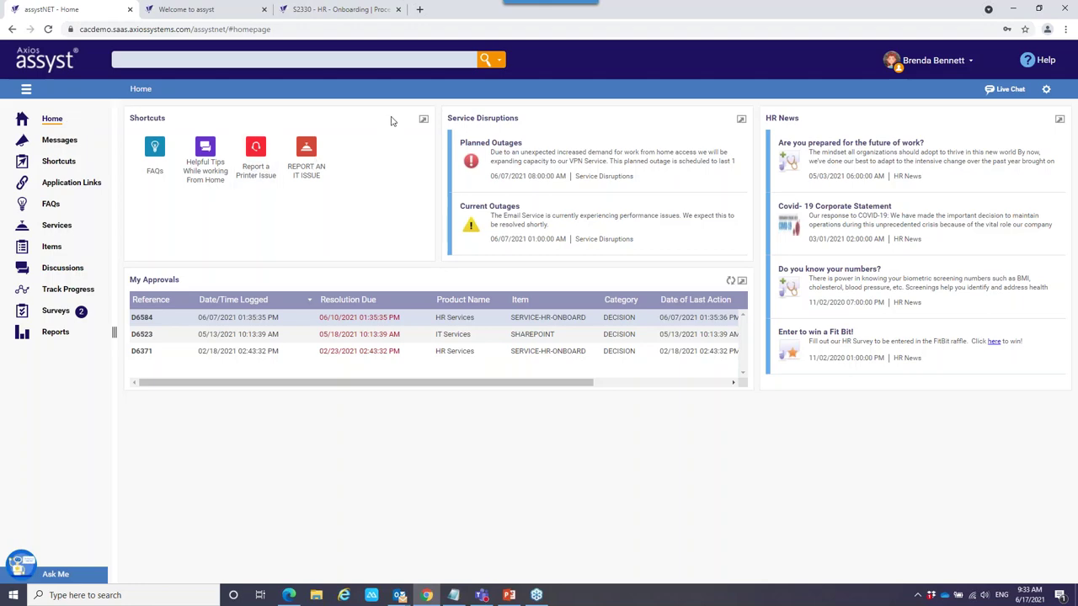
Switch to the assystWEB Human Resources dashboard browser tab.
click(207, 9)
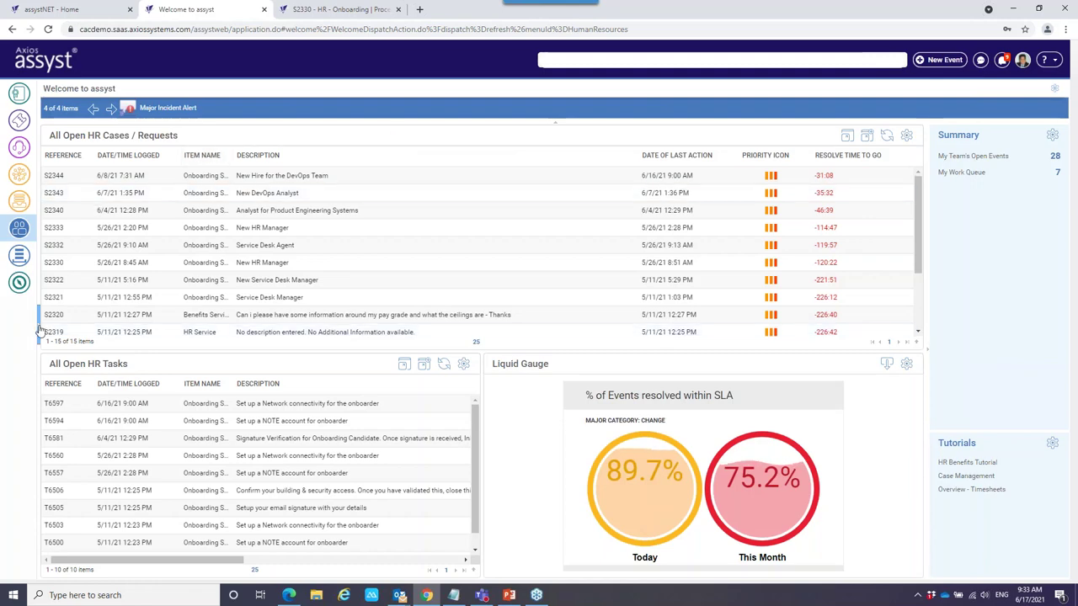
mouse_move(25, 331)
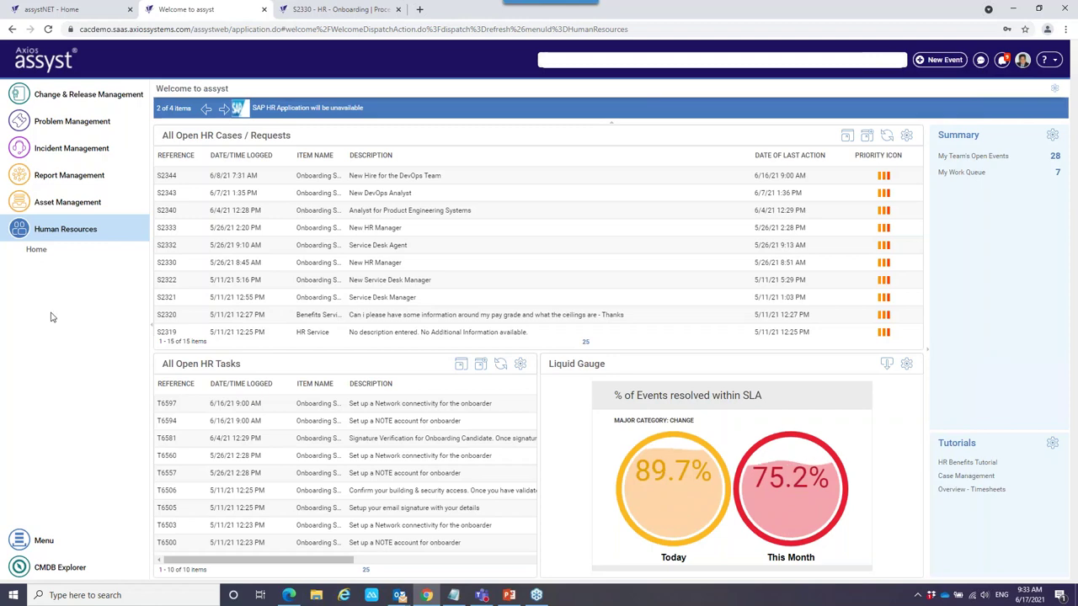
click(152, 326)
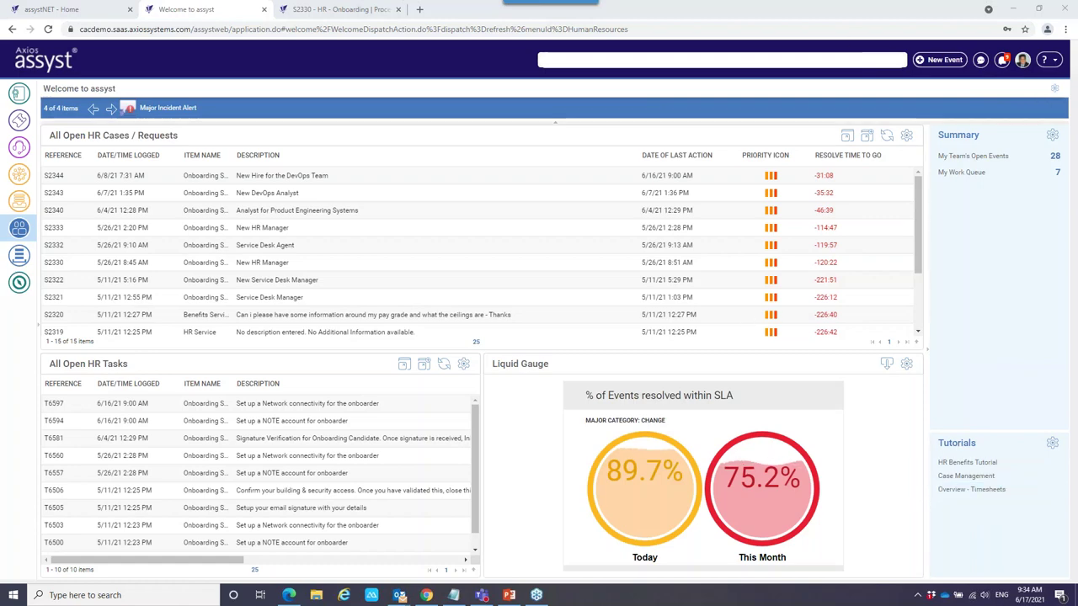
click(1054, 87)
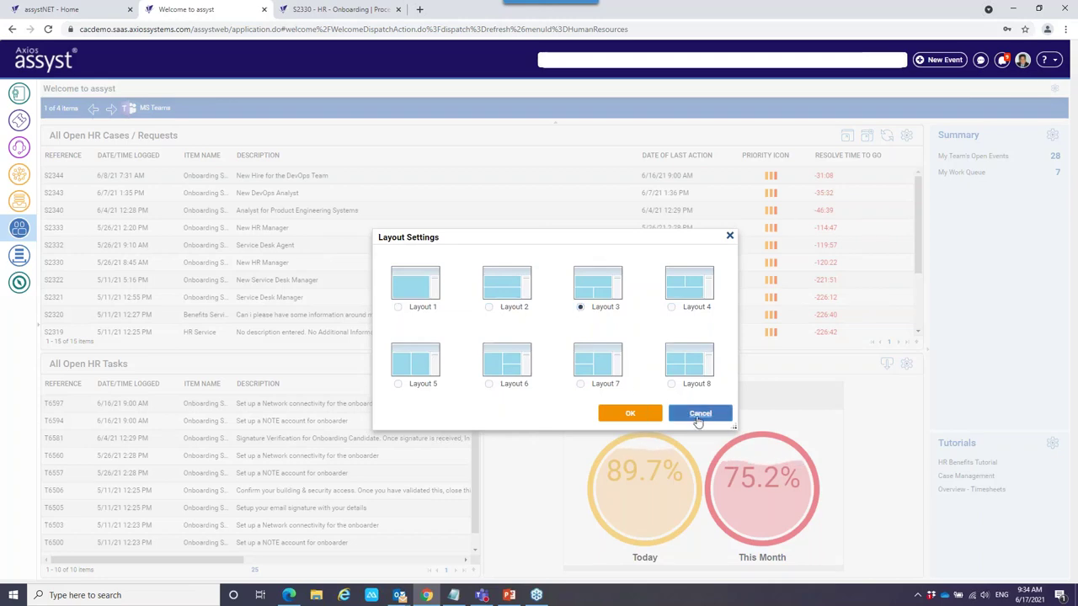
click(697, 416)
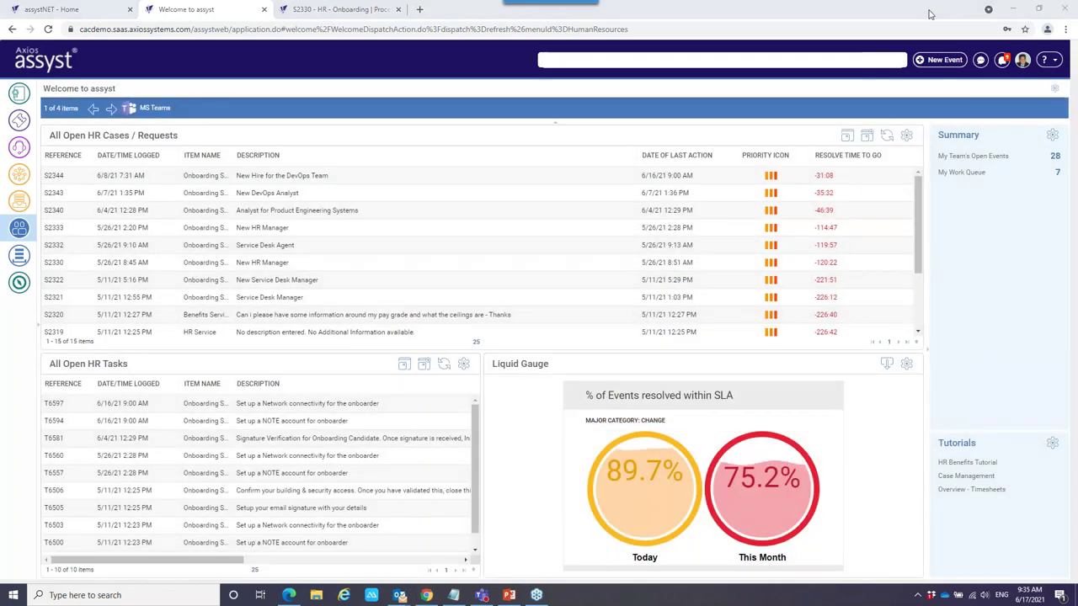
click(586, 63)
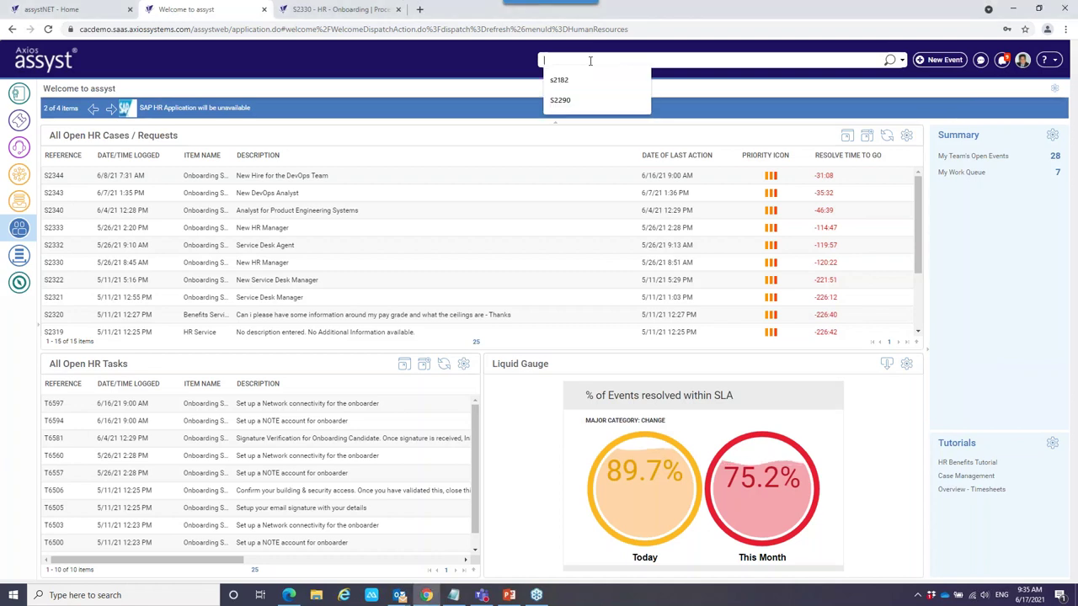
click(491, 49)
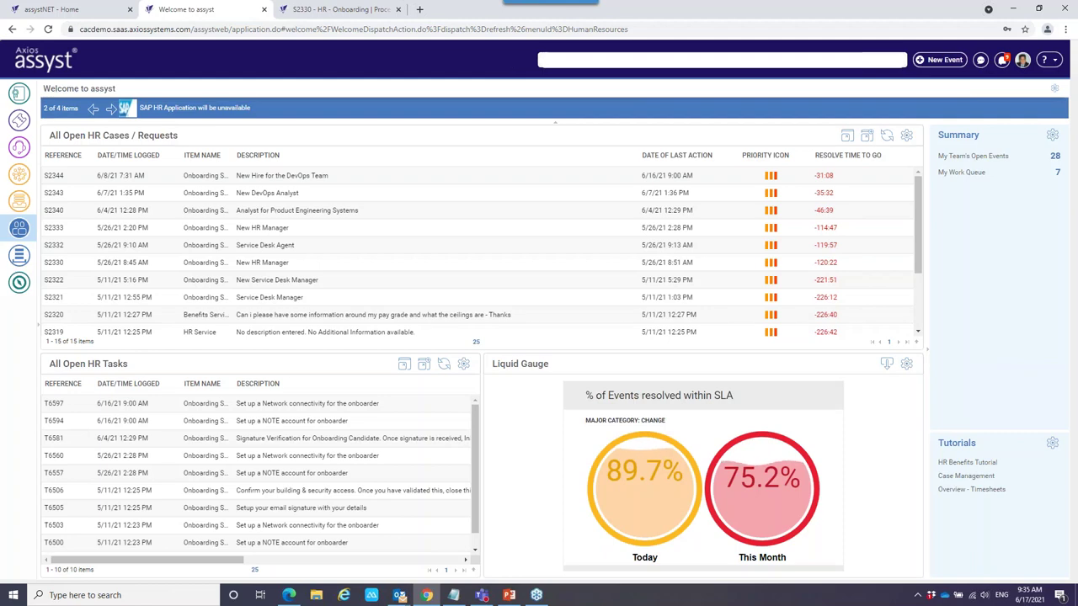
Open the HR onboarding process designer and select the Initial Setup stage.
click(328, 10)
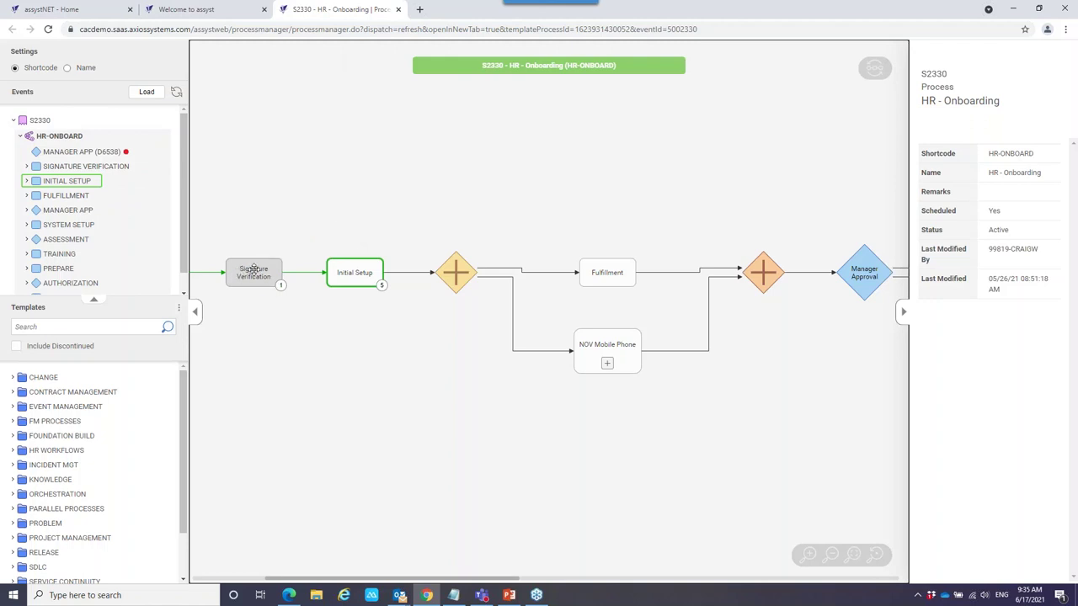
click(195, 311)
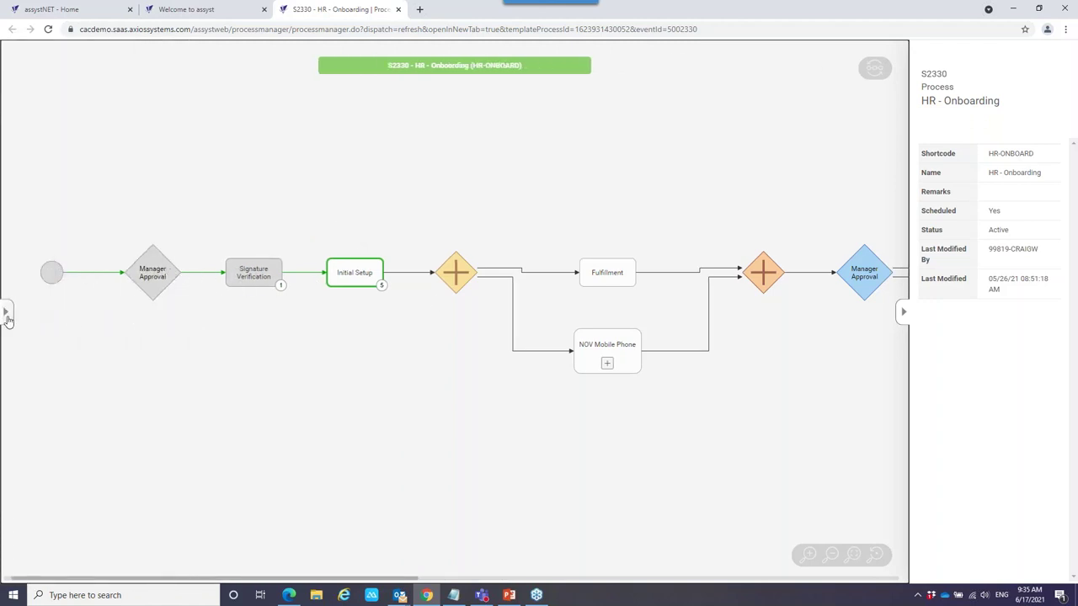
click(5, 313)
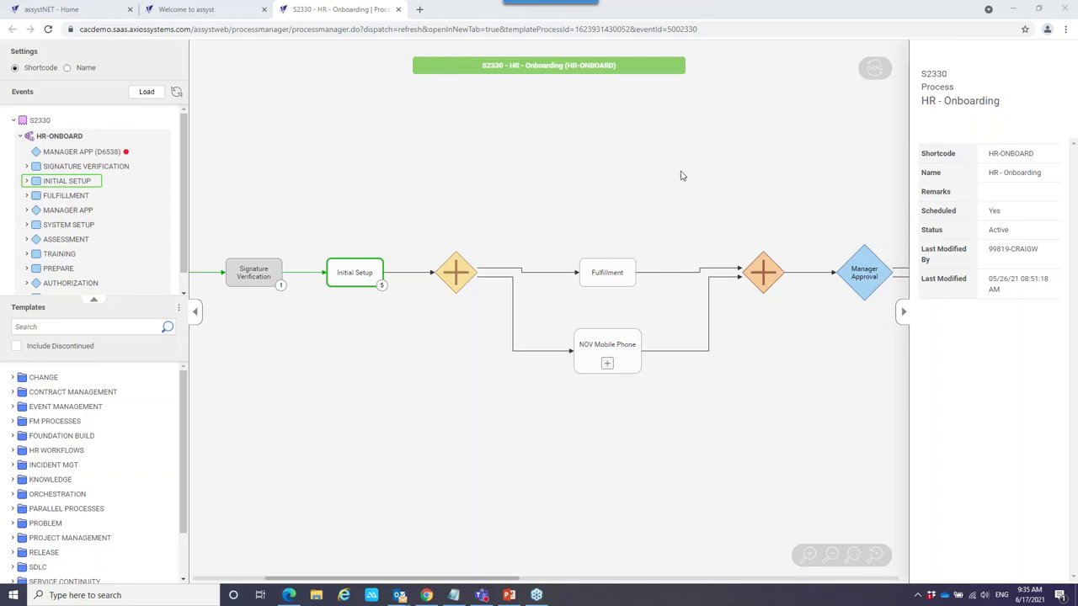
click(365, 272)
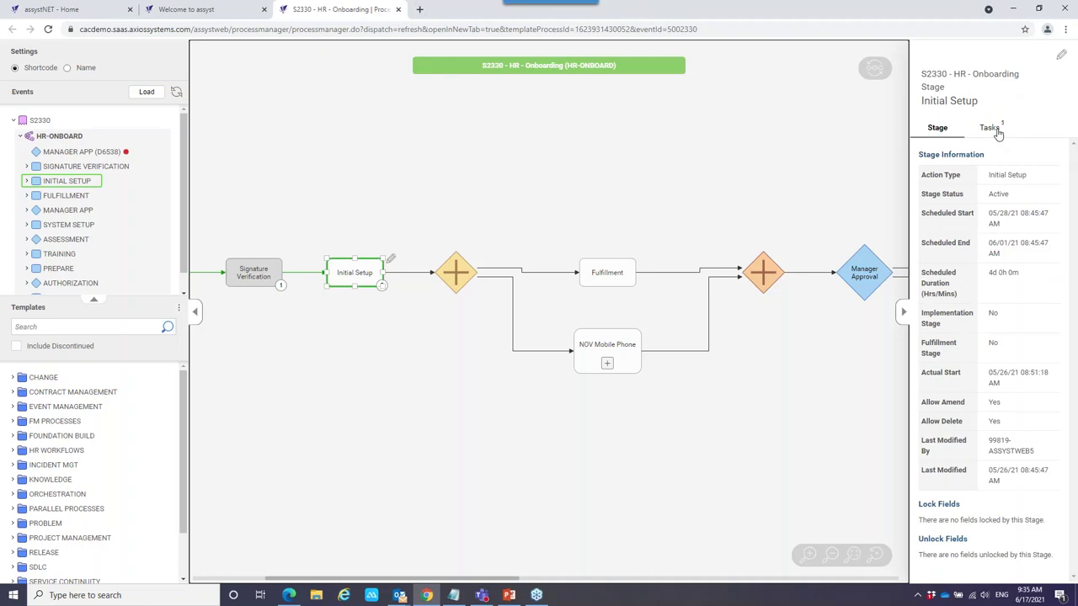
List Initial Setup's tasks, expanding then collapsing T6540 Security Controls and T6541 NOTE Set Up.
click(996, 128)
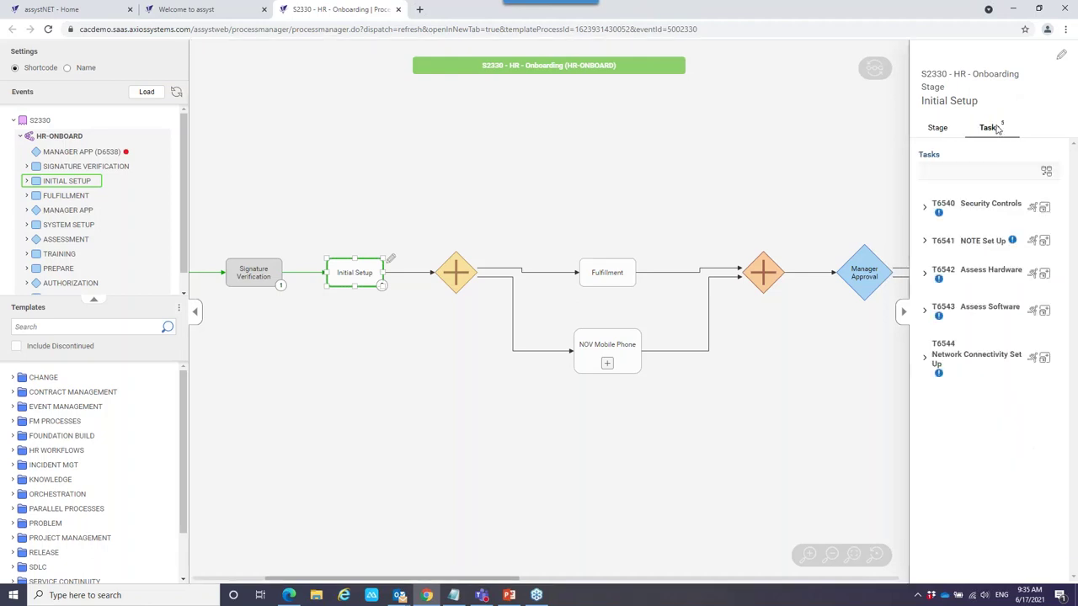
click(924, 208)
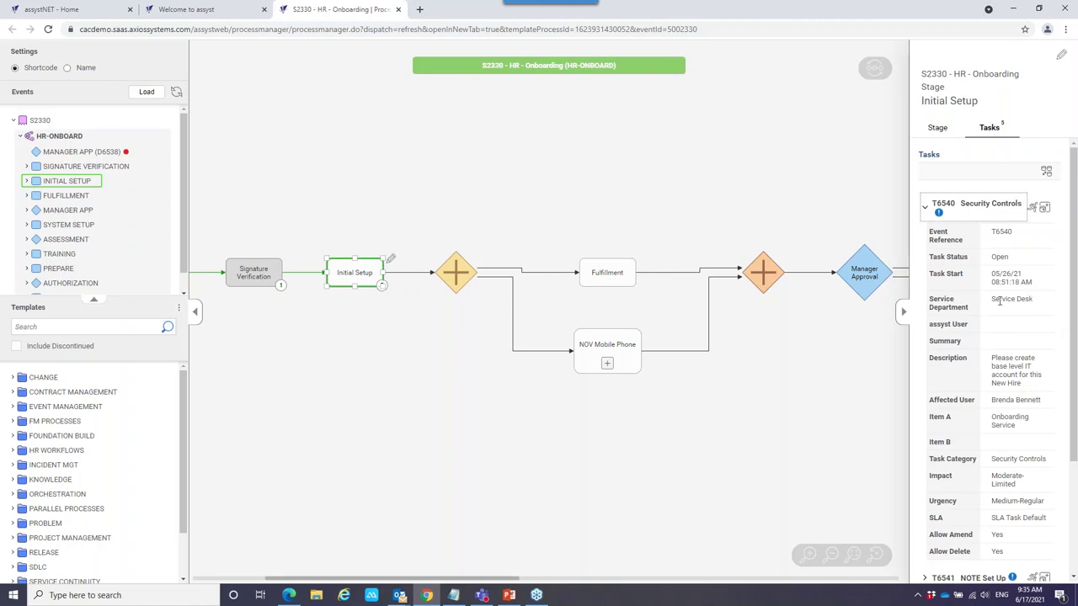
click(925, 210)
click(924, 242)
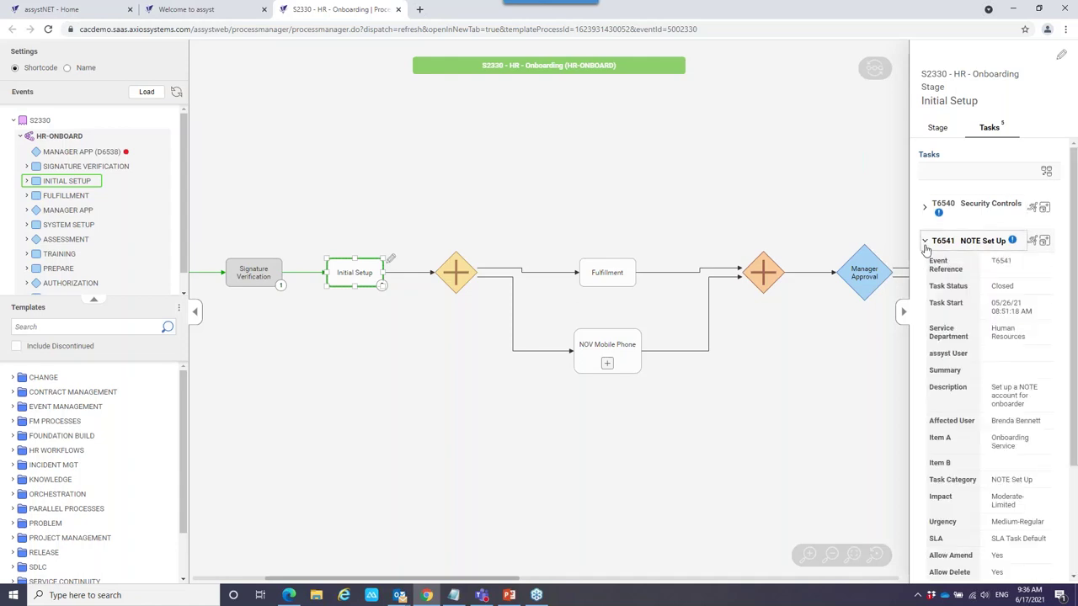
click(925, 244)
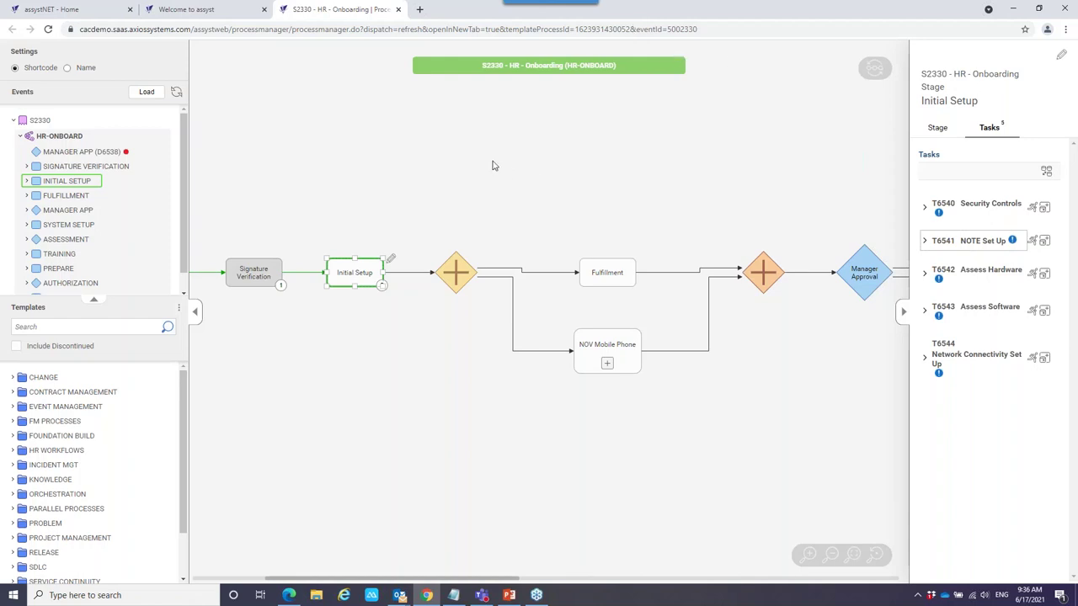
Switch to PowerPoint showing Demo Day 2021 Slides_v3 at slide 2, 'What this means'.
click(508, 596)
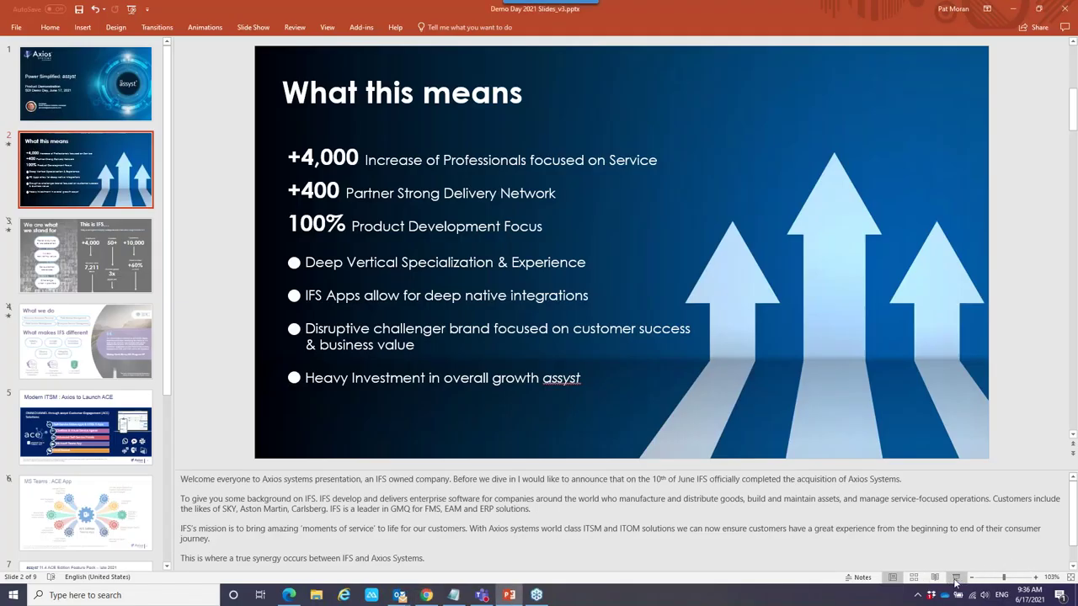